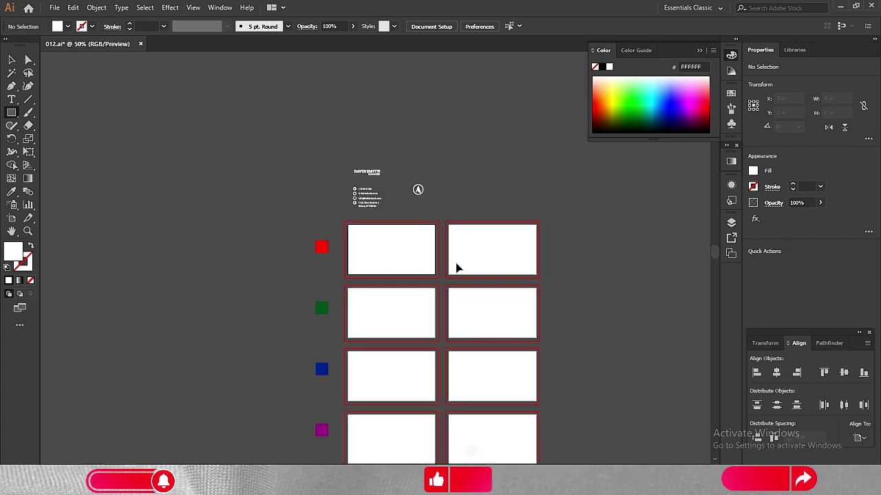
- Create a white rectangle 3.75 in wide and 2.25 in high on the first artboard
{"action": "scroll", "coordinate": [456, 268], "scroll_direction": "up", "scroll_amount": 3}
{"action": "scroll", "coordinate": [456, 268], "scroll_direction": "up", "scroll_amount": 1}
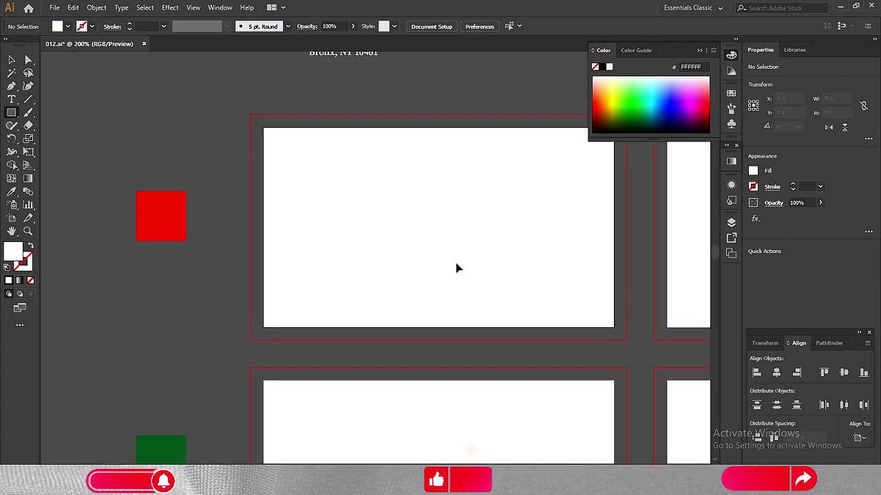
{"action": "left_click_drag", "start_coordinate": [455, 265], "coordinate": [432, 295]}
{"action": "left_click", "coordinate": [338, 246]}
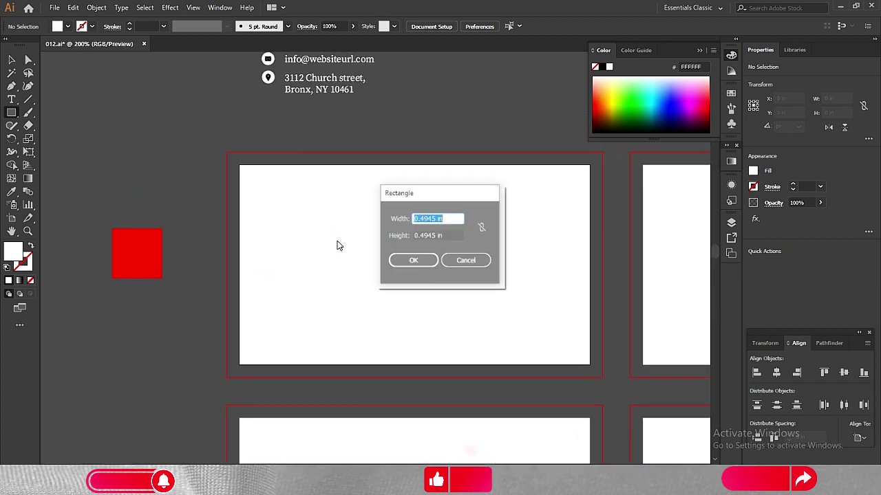
{"action": "type", "text": "3.75"}
{"action": "key", "text": "Tab"}
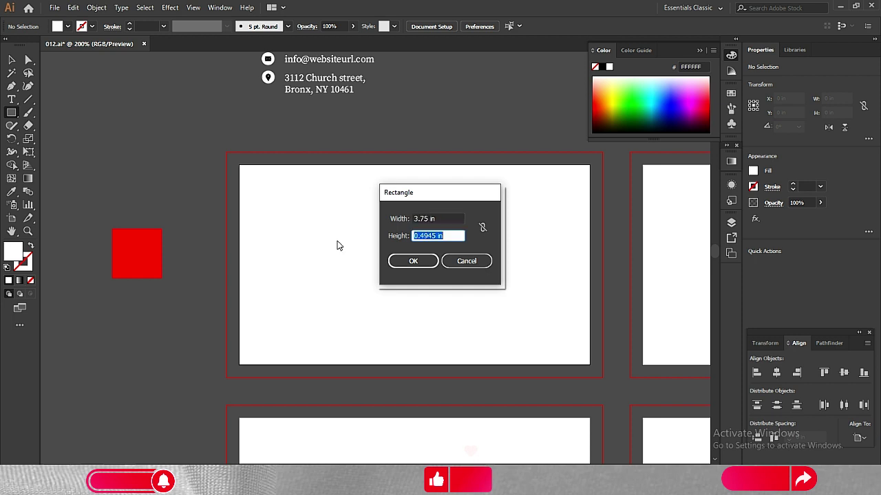
{"action": "type", "text": "2.25"}
{"action": "key", "text": "Return"}
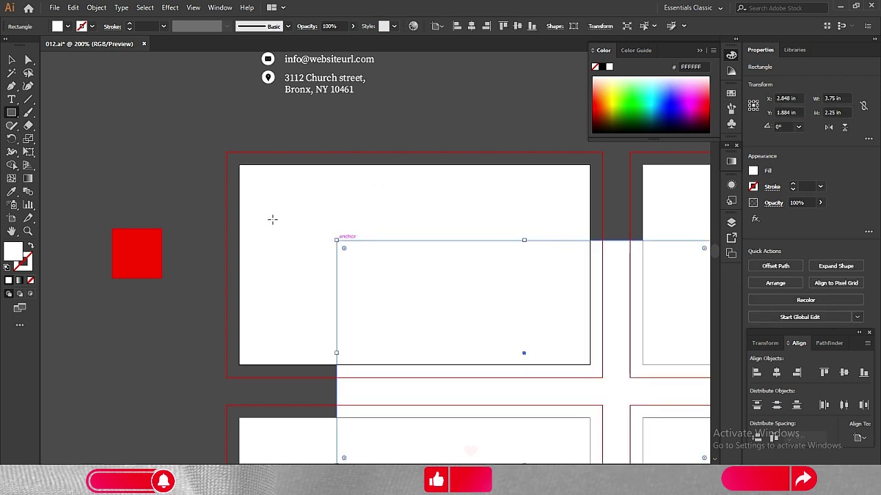
- Center the white rectangle horizontally and vertically on the artboard so it fills the bleed area
{"action": "key", "text": "v"}
{"action": "left_click", "coordinate": [776, 372]}
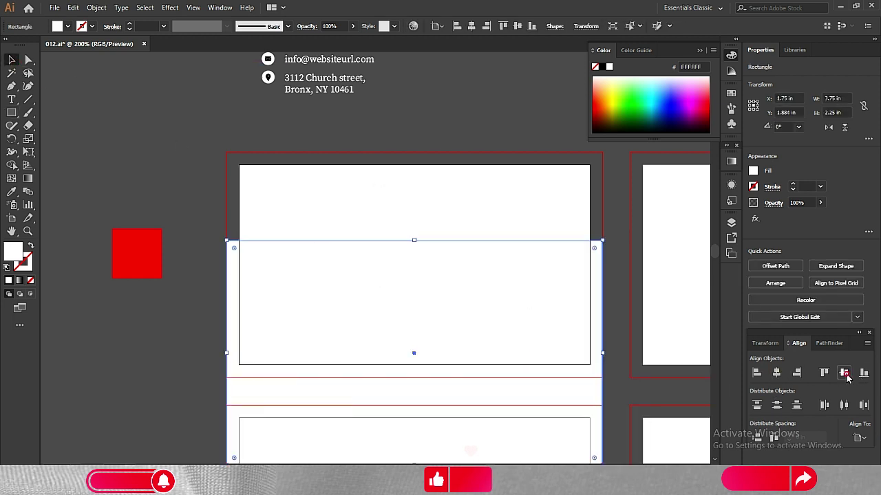
{"action": "left_click", "coordinate": [843, 372]}
{"action": "left_click", "coordinate": [115, 146]}
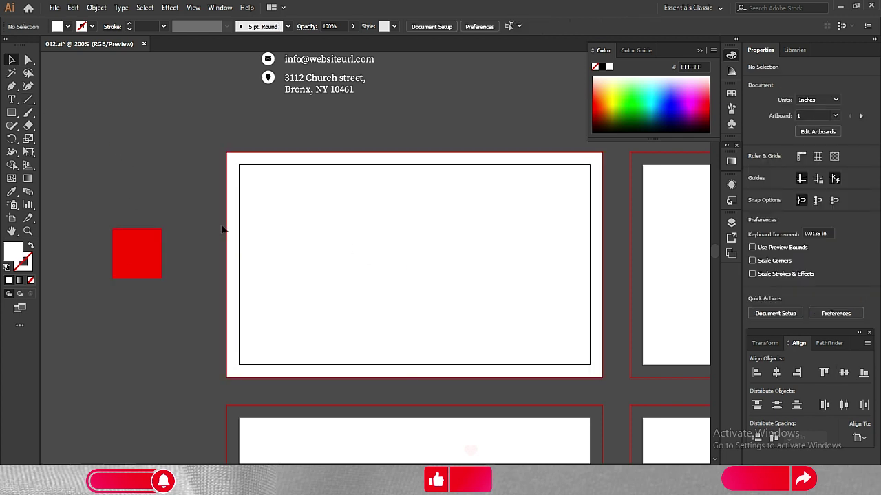
- Draw a square about 1.56 in wide over the card's left side and sample the red swatch square as its fill
{"action": "left_click", "coordinate": [11, 112]}
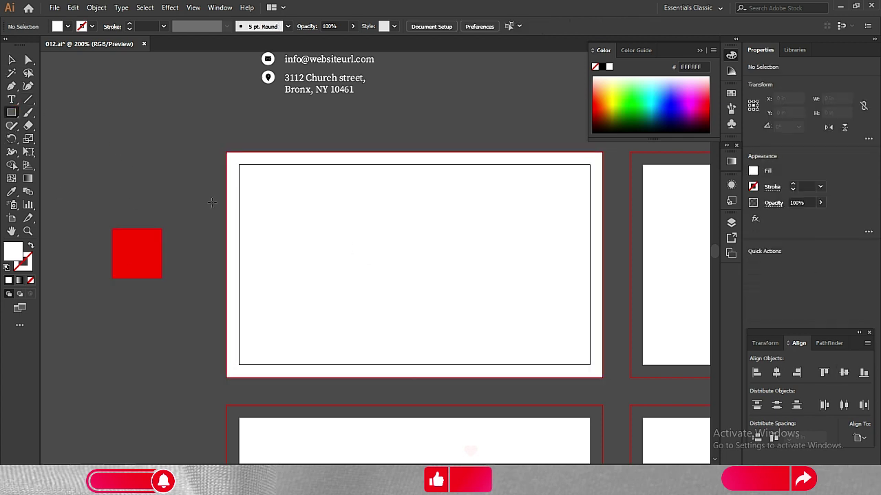
{"action": "left_click_drag", "start_coordinate": [212, 203], "coordinate": [368, 337]}
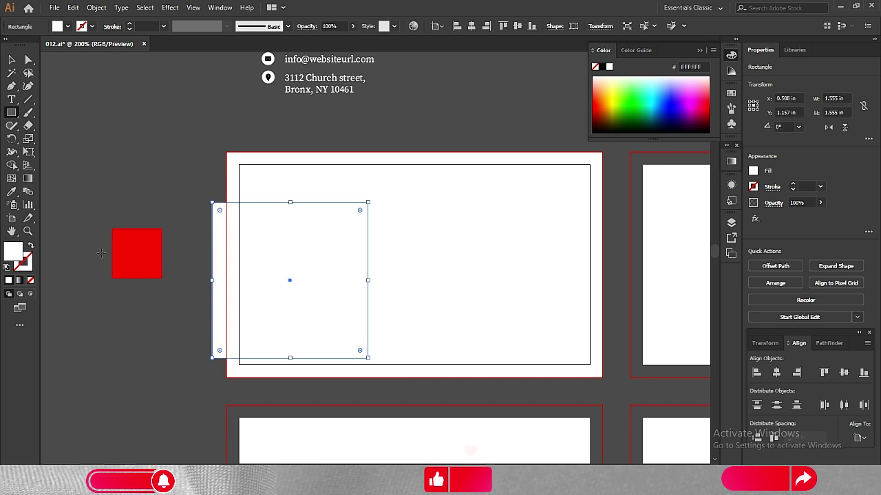
{"action": "left_click", "coordinate": [11, 191]}
{"action": "left_click", "coordinate": [123, 240]}
{"action": "left_click", "coordinate": [11, 59]}
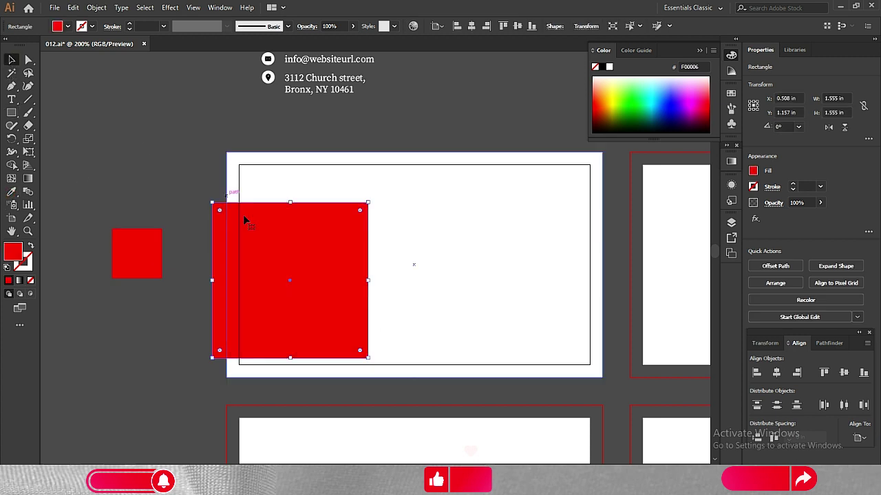
- Rotate the red square by 45 degrees into a diamond and enlarge it to about 2.2 in wide
{"action": "left_click_drag", "start_coordinate": [177, 224], "coordinate": [116, 183]}
{"action": "left_click_drag", "start_coordinate": [258, 249], "coordinate": [448, 234]}
{"action": "left_click_drag", "start_coordinate": [488, 300], "coordinate": [420, 330]}
{"action": "left_click", "coordinate": [405, 275]}
{"action": "left_click_drag", "start_coordinate": [405, 276], "coordinate": [505, 285]}
- Center the red diamond on the artboard, then shift it horizontally onto the card's right edge at about X 3.61 in
{"action": "left_click", "coordinate": [778, 372]}
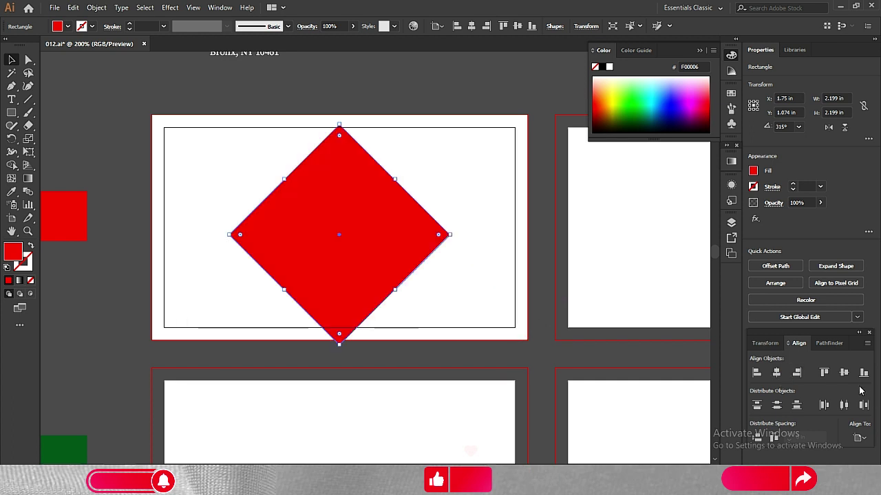
{"action": "left_click", "coordinate": [844, 372]}
{"action": "left_click_drag", "start_coordinate": [311, 227], "coordinate": [486, 241]}
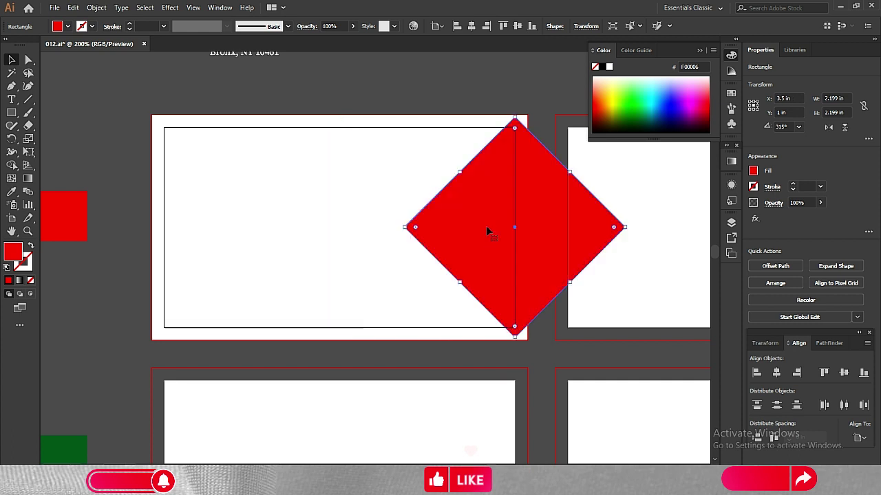
{"action": "mouse_move", "coordinate": [487, 233]}
{"action": "left_mouse_down"}
{"action": "mouse_move", "coordinate": [501, 228]}
{"action": "mouse_move", "coordinate": [480, 240]}
{"action": "mouse_move", "coordinate": [496, 227]}
{"action": "left_mouse_up"}
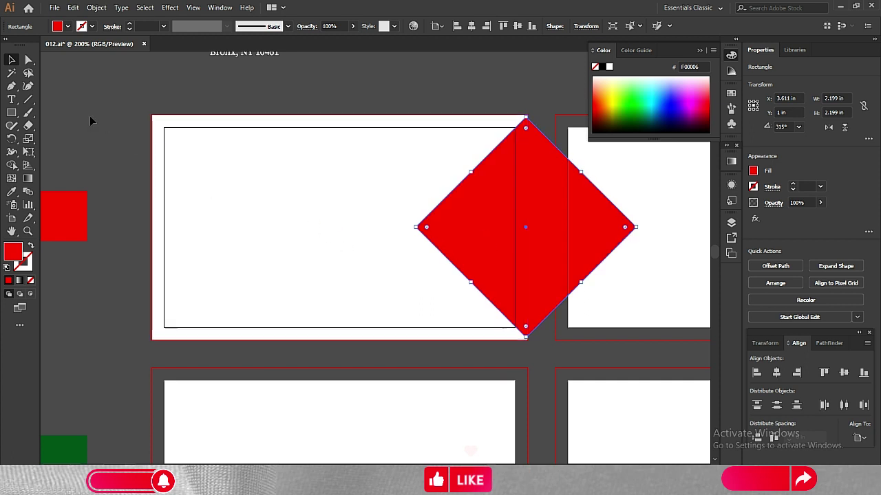
{"action": "left_click", "coordinate": [255, 155]}
{"action": "left_click_drag", "start_coordinate": [534, 262], "coordinate": [488, 208]}
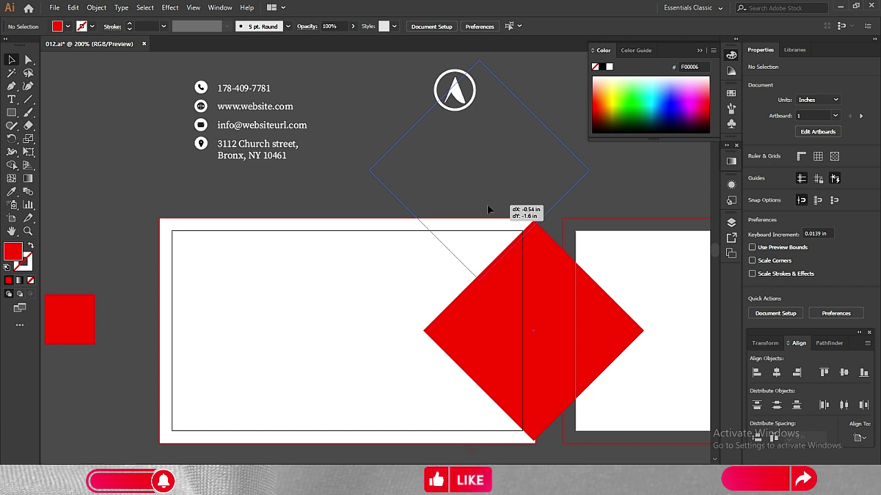
{"action": "left_click_drag", "start_coordinate": [488, 209], "coordinate": [487, 208]}
{"action": "key", "text": "ctrl+z"}
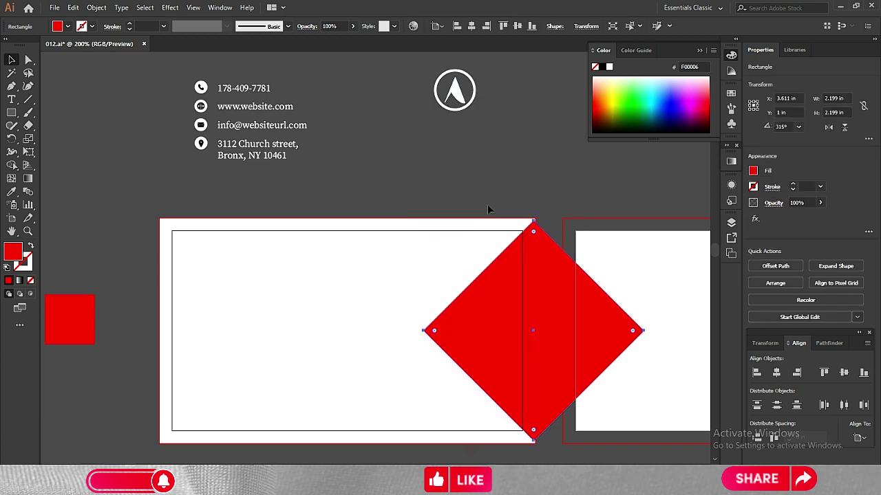
- Duplicate the red diamond up and to the left, edge to edge with the original, and fill the copy black
{"action": "left_click_drag", "start_coordinate": [517, 274], "coordinate": [468, 126]}
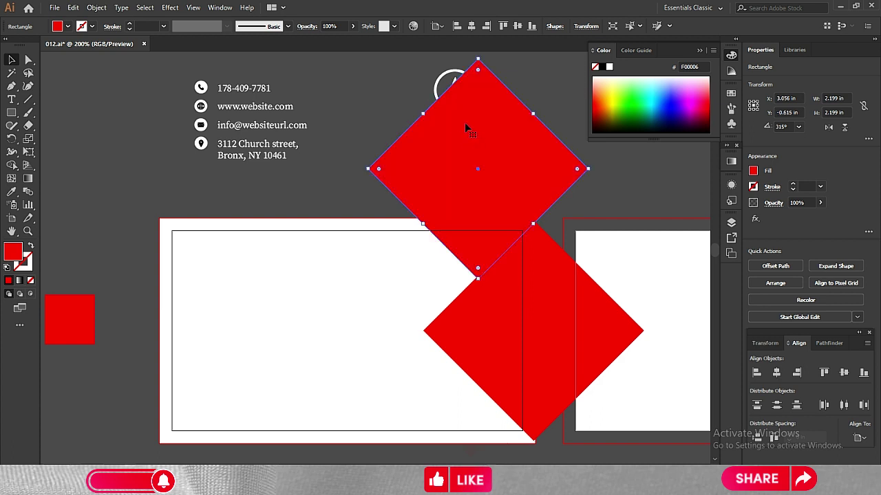
{"action": "left_click", "coordinate": [602, 69]}
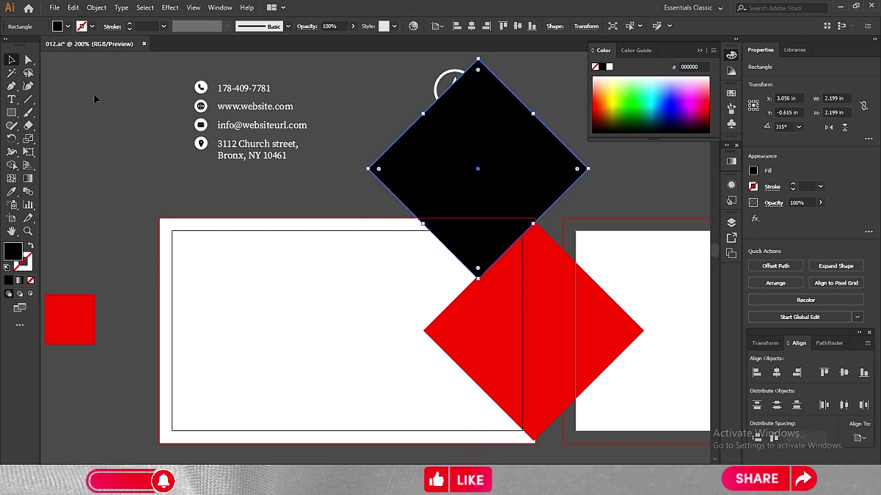
{"action": "left_click", "coordinate": [73, 126]}
- Draw a narrow bar about 1.49 × 0.13 in on the card's left half and fill it with the sampled red
{"action": "left_click", "coordinate": [13, 114]}
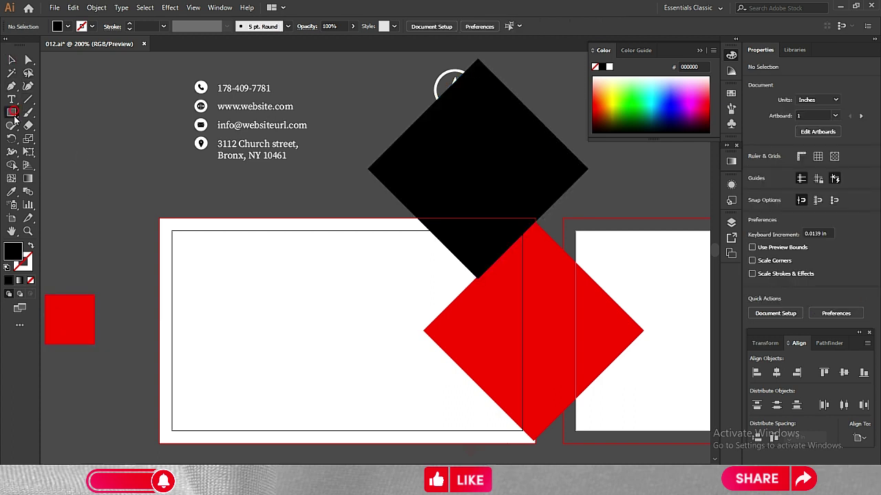
{"action": "left_click_drag", "start_coordinate": [199, 320], "coordinate": [347, 332]}
{"action": "left_click", "coordinate": [69, 298]}
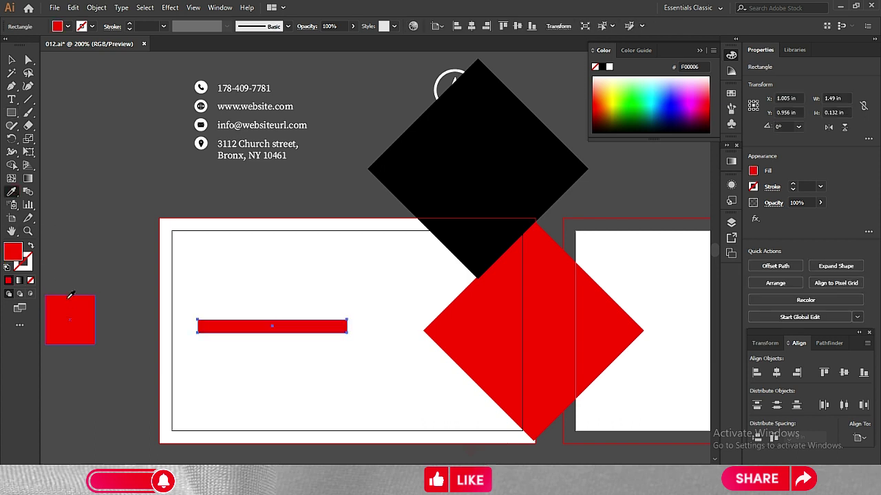
- Duplicate the red bar about 0.18 in downward and repeat the copy to make a stack of four bars
{"action": "left_click", "coordinate": [11, 60]}
{"action": "left_click_drag", "start_coordinate": [222, 331], "coordinate": [222, 349]}
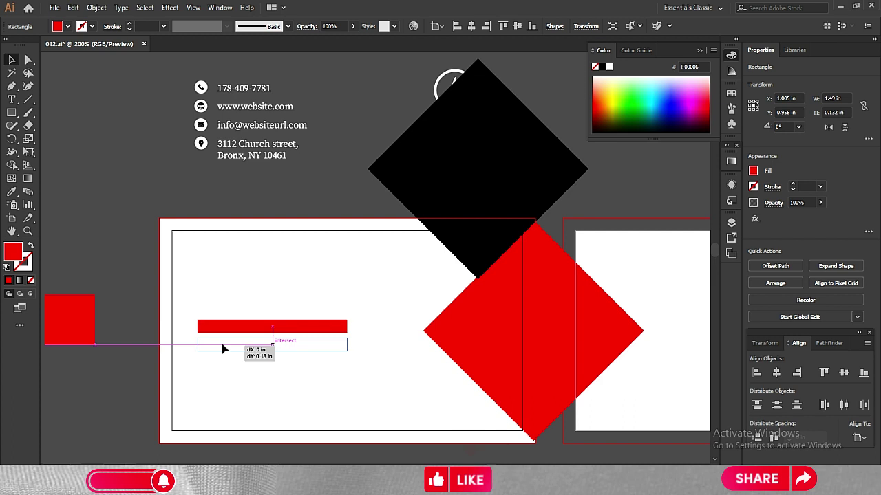
{"action": "left_click_drag", "start_coordinate": [223, 349], "coordinate": [223, 350]}
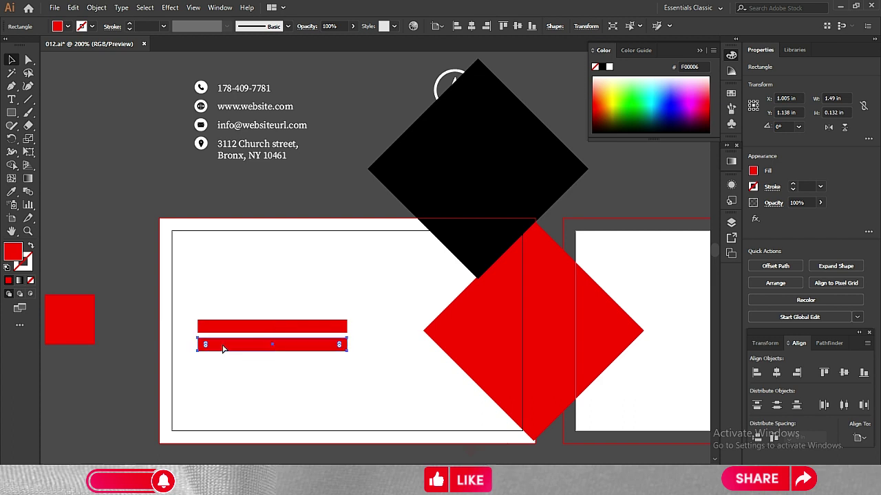
{"action": "key", "text": "ctrl+d"}
{"action": "key", "text": "ctrl+d"}
{"action": "left_click", "coordinate": [132, 250]}
- Undo the accidental move of the white background rectangle and lock that rectangle
{"action": "left_click_drag", "start_coordinate": [295, 406], "coordinate": [253, 322]}
{"action": "key", "text": "ctrl+z"}
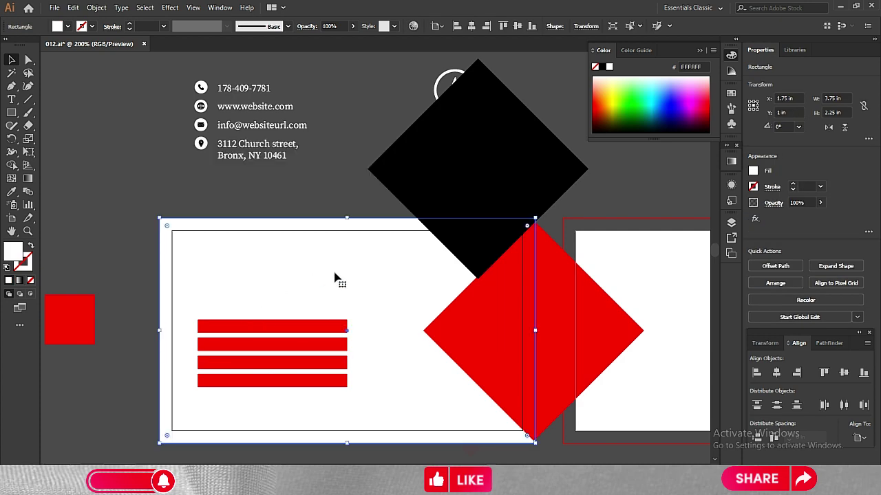
{"action": "left_click", "coordinate": [344, 198]}
{"action": "left_click", "coordinate": [230, 252]}
{"action": "left_click", "coordinate": [97, 7]}
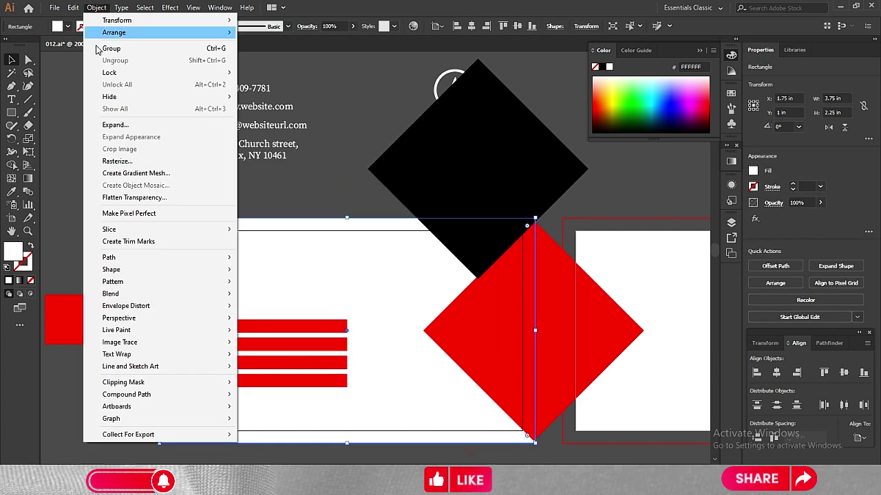
{"action": "mouse_move", "coordinate": [109, 72]}
{"action": "left_click", "coordinate": [265, 72]}
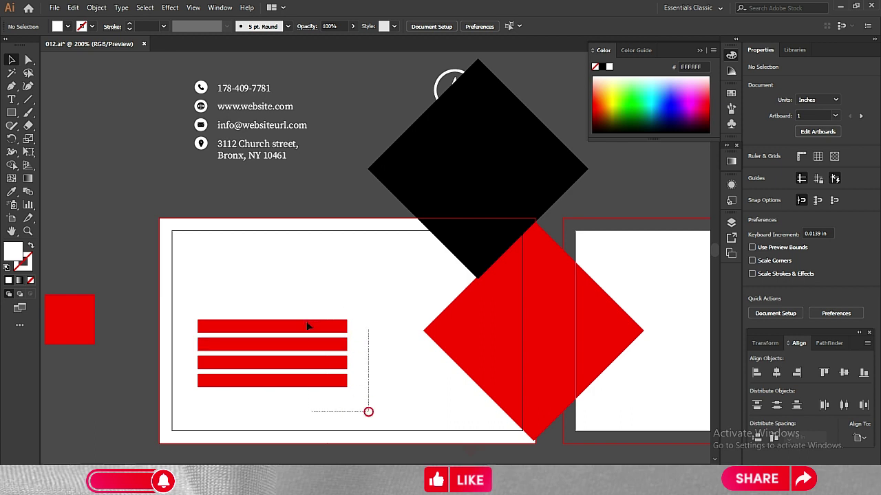
- Move the four bars off the card and clip both diamonds with a rectangle about 3.71 × 2.19 in drawn over the card
{"action": "left_click_drag", "start_coordinate": [308, 326], "coordinate": [117, 133]}
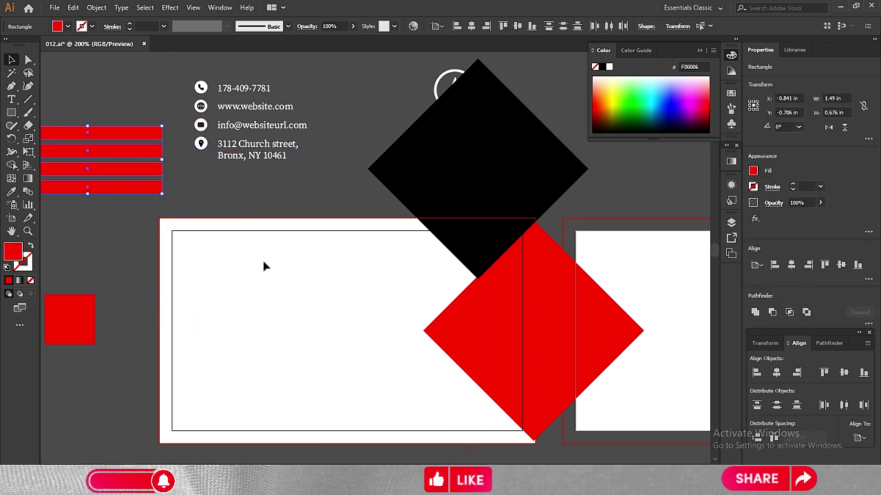
{"action": "left_click", "coordinate": [11, 112]}
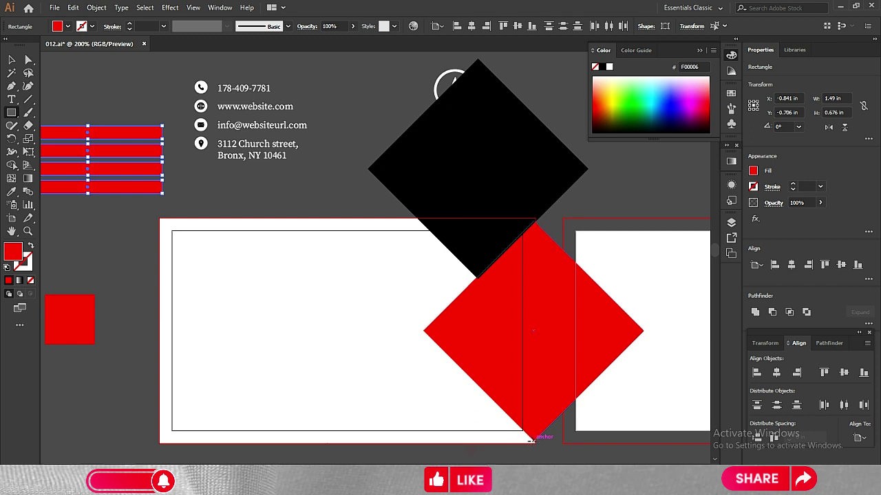
{"action": "left_click_drag", "start_coordinate": [532, 440], "coordinate": [555, 442]}
{"action": "left_click", "coordinate": [11, 61]}
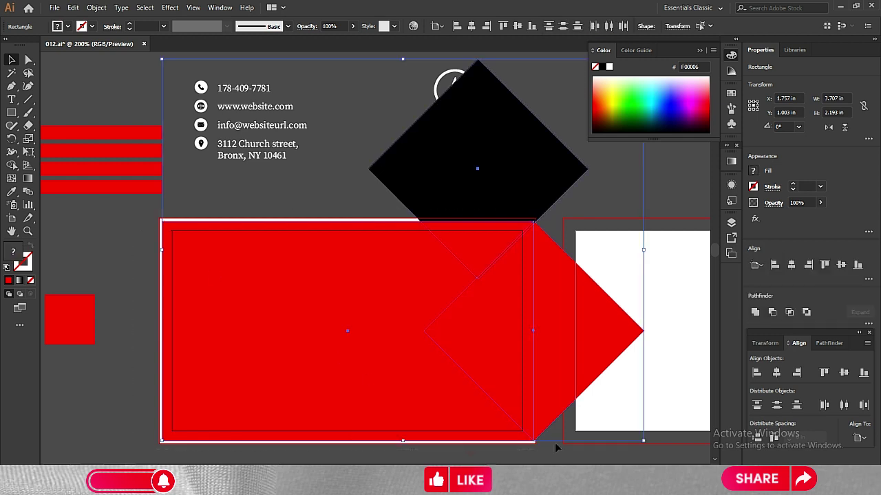
{"action": "right_click", "coordinate": [453, 308]}
{"action": "left_click", "coordinate": [489, 199]}
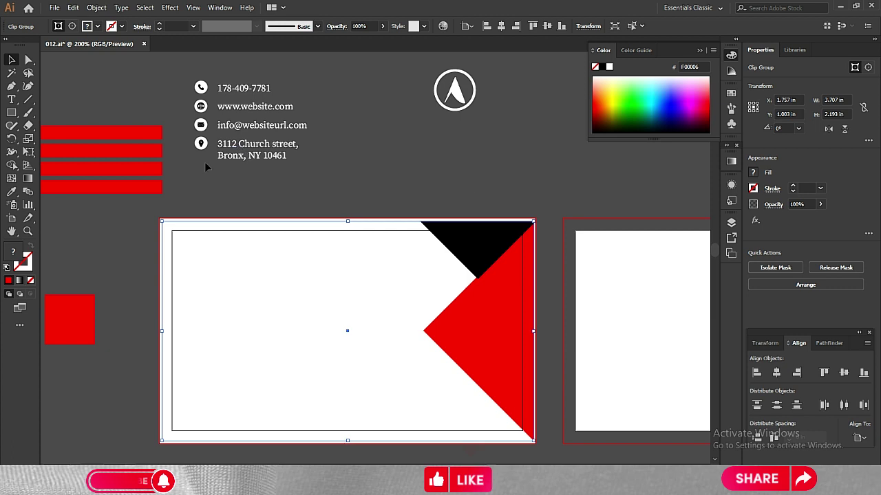
- Move the four red bars back onto the lower left part of the card
{"action": "left_click_drag", "start_coordinate": [89, 203], "coordinate": [253, 354]}
{"action": "left_click", "coordinate": [142, 252]}
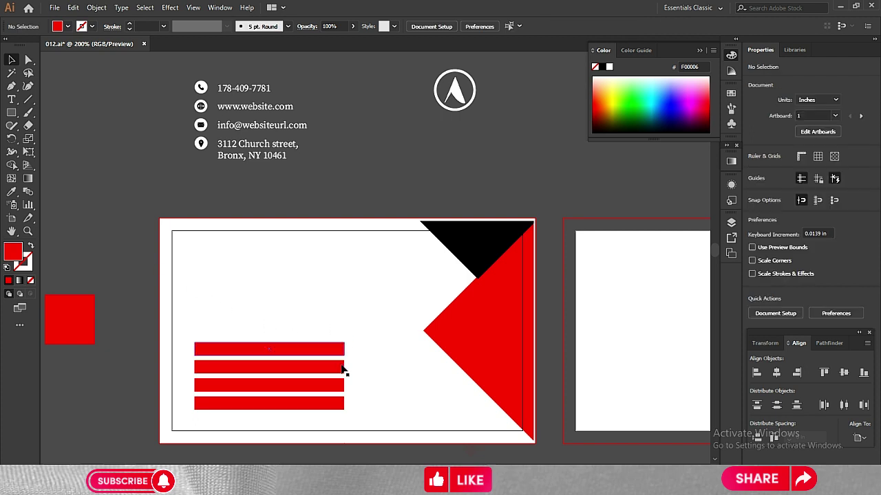
{"action": "left_click_drag", "start_coordinate": [340, 415], "coordinate": [311, 331]}
{"action": "left_click", "coordinate": [143, 348]}
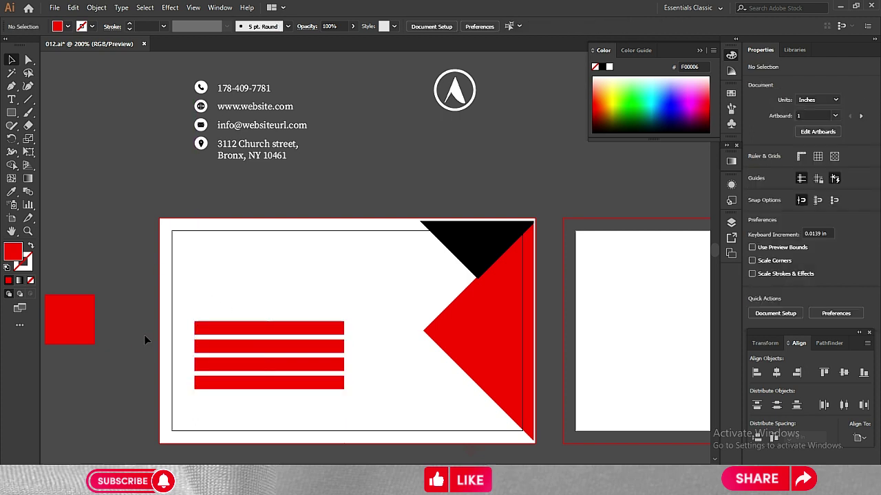
- Nudge the four red bars down and right to X 1 in, Y 1.316 in
{"action": "left_click", "coordinate": [251, 322]}
{"action": "key", "text": "Down"}
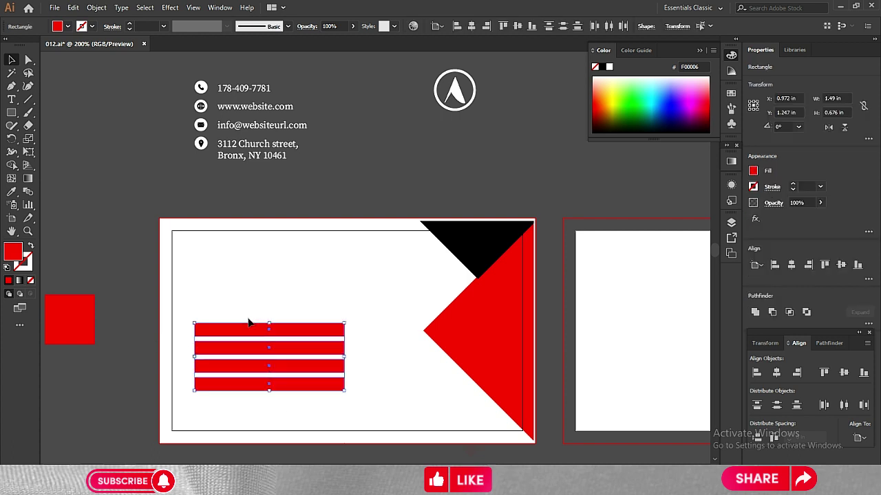
{"action": "key", "text": "Down"}
{"action": "key", "text": "Right"}
{"action": "key", "text": "Right"}
{"action": "key", "text": "Down"}
{"action": "key", "text": "Down"}
{"action": "key", "text": "Down"}
{"action": "left_click", "coordinate": [135, 231]}
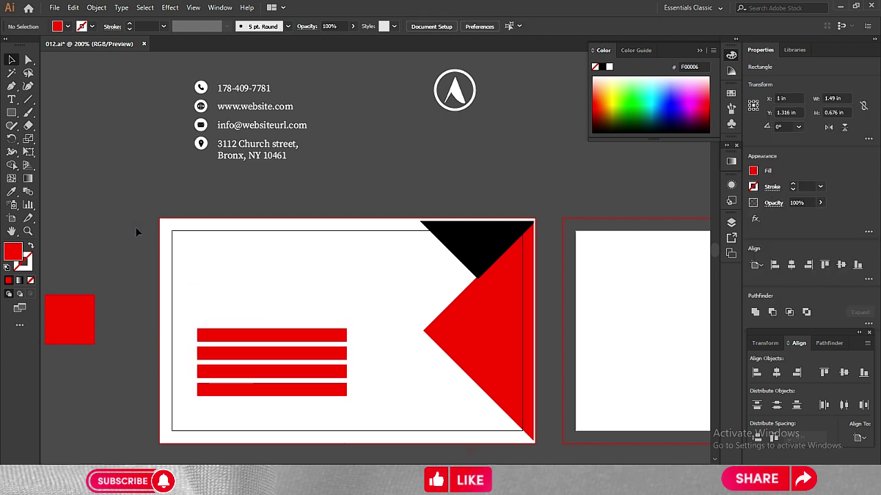
- Bring the name, job title, contact details and logo above the card to the front of the stacking order
{"action": "left_click_drag", "start_coordinate": [195, 77], "coordinate": [313, 165]}
{"action": "right_click", "coordinate": [226, 87]}
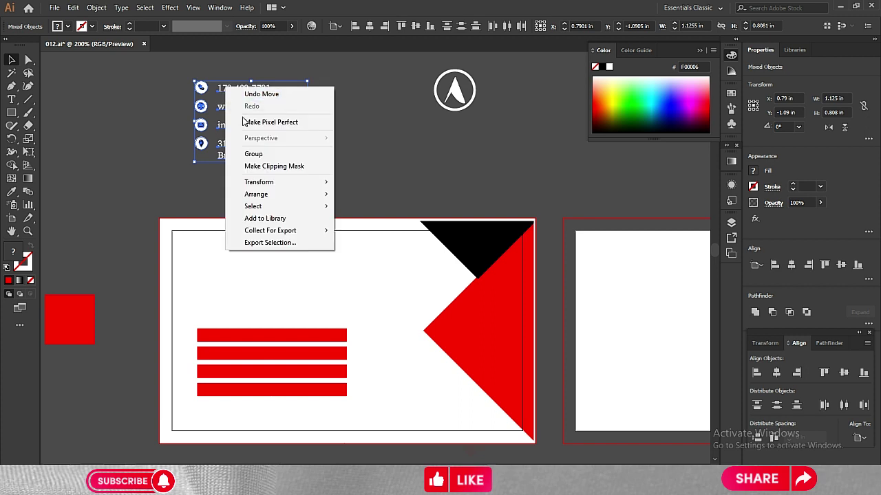
{"action": "mouse_move", "coordinate": [307, 195]}
{"action": "left_click", "coordinate": [385, 164]}
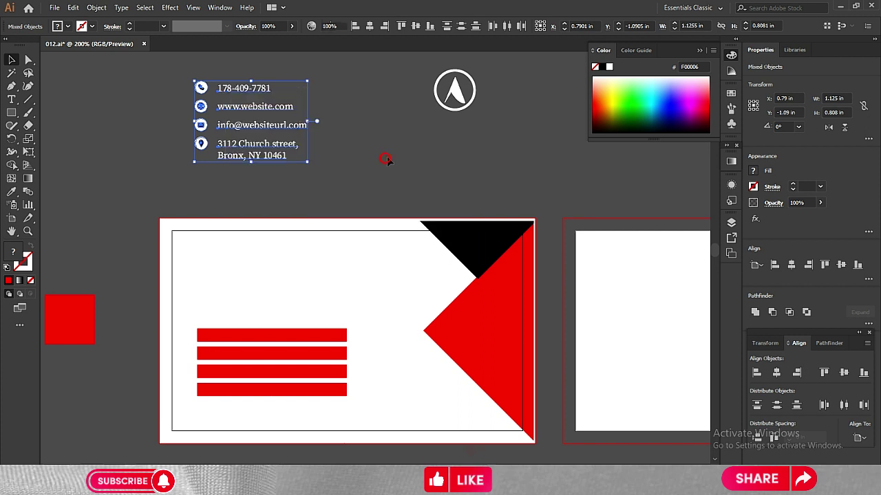
{"action": "left_click", "coordinate": [510, 218]}
{"action": "scroll", "coordinate": [150, 143], "scroll_direction": "up", "scroll_amount": 4}
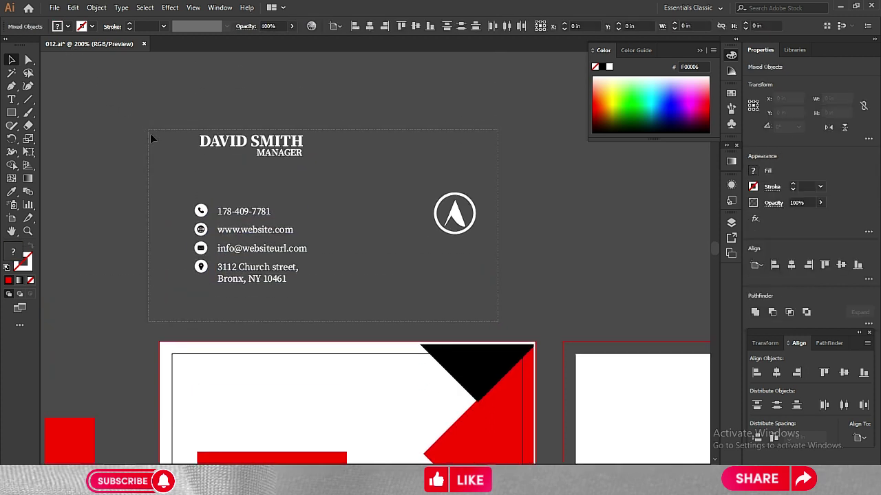
{"action": "left_click_drag", "start_coordinate": [154, 138], "coordinate": [485, 289]}
{"action": "right_click", "coordinate": [209, 140]}
{"action": "mouse_move", "coordinate": [318, 249]}
{"action": "left_click", "coordinate": [134, 222]}
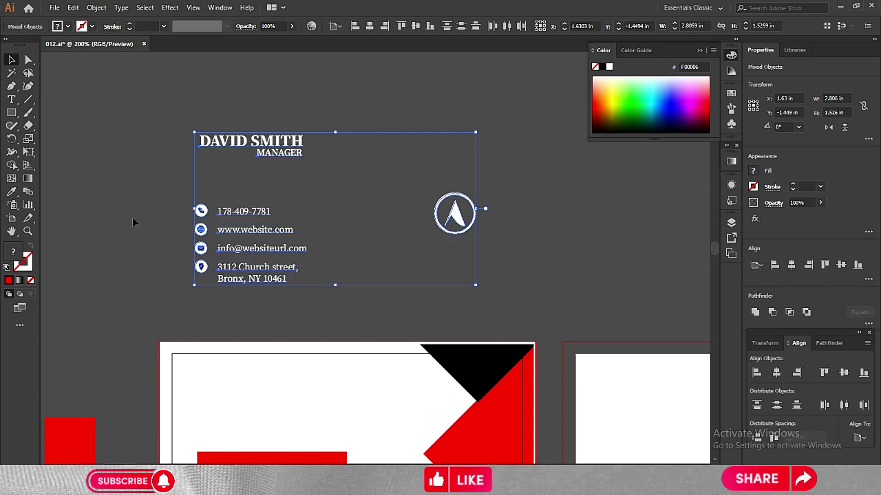
- Move the contact details text block down onto the four red bars, to about X 0.90 in, Y 1.38 in
{"action": "scroll", "coordinate": [122, 193], "scroll_direction": "down", "scroll_amount": 2}
{"action": "left_click", "coordinate": [249, 236]}
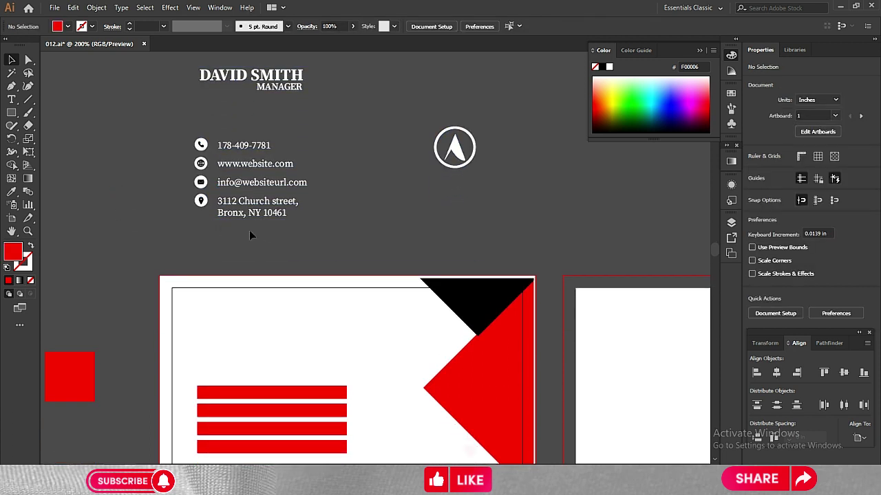
{"action": "left_click", "coordinate": [234, 147]}
{"action": "scroll", "coordinate": [235, 173], "scroll_direction": "down", "scroll_amount": 2}
{"action": "scroll", "coordinate": [235, 176], "scroll_direction": "down", "scroll_amount": 1}
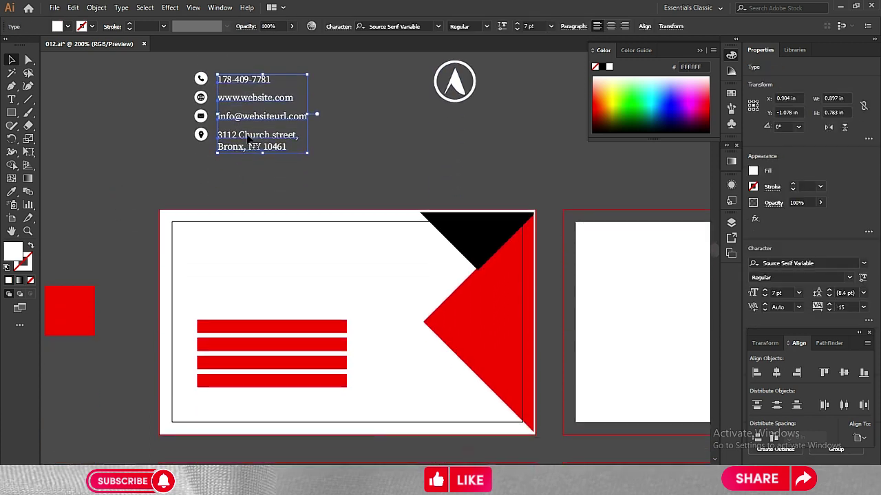
{"action": "left_click_drag", "start_coordinate": [249, 137], "coordinate": [247, 384]}
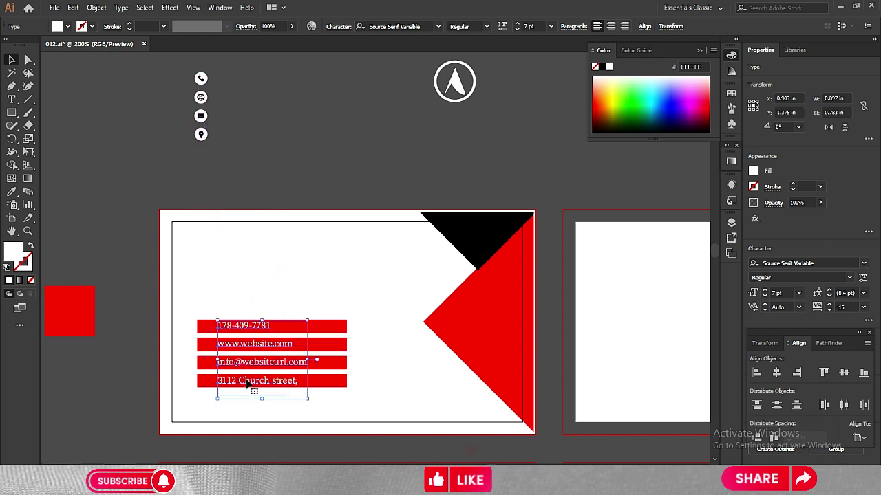
- Shift the phone, website, e-mail and address texts slightly right, fitting the first three within their red bars and keeping all four left-aligned
{"action": "key", "text": "ctrl+="}
{"action": "key", "text": "ctrl+="}
{"action": "key", "text": "ctrl+="}
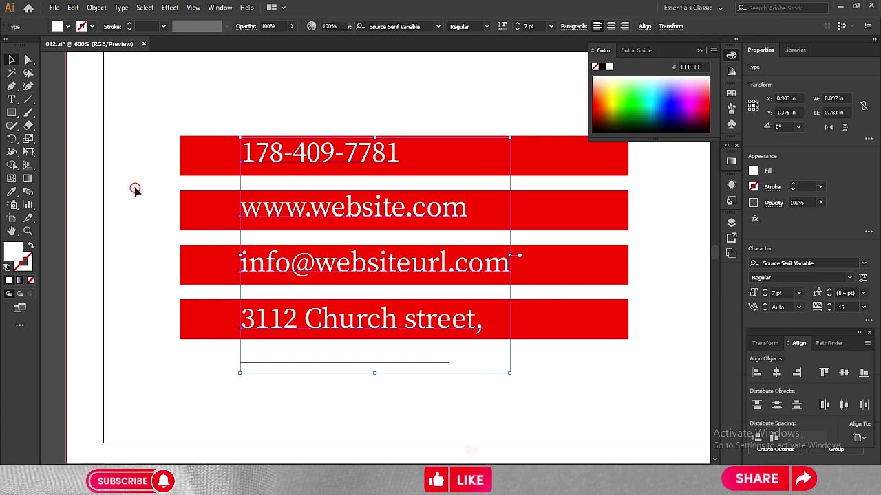
{"action": "left_click", "coordinate": [136, 191]}
{"action": "left_click_drag", "start_coordinate": [283, 154], "coordinate": [292, 160]}
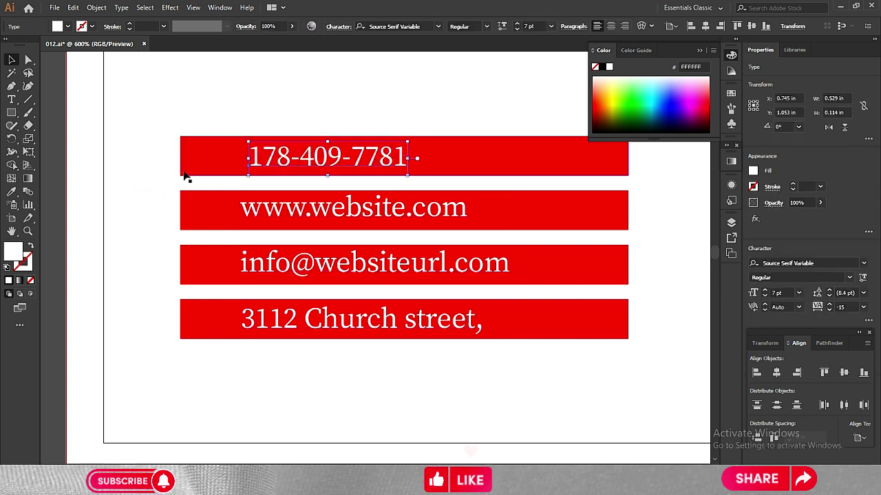
{"action": "key", "text": "Up"}
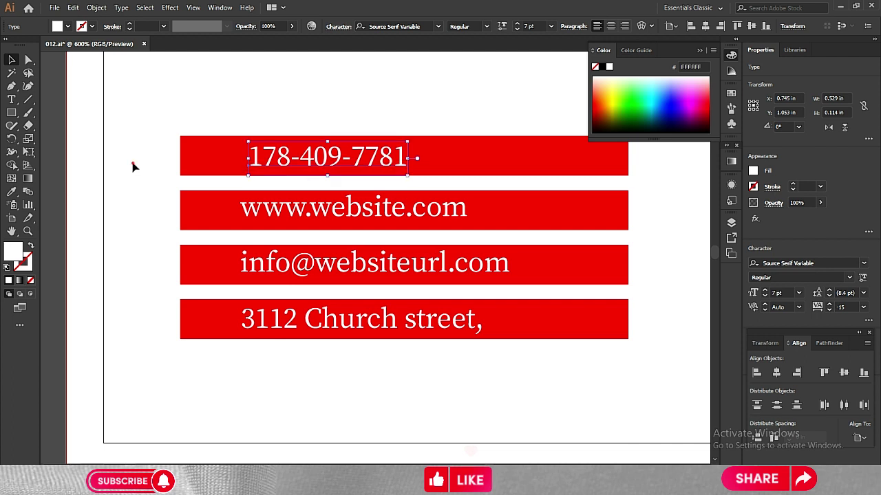
{"action": "left_click", "coordinate": [134, 167]}
{"action": "left_click_drag", "start_coordinate": [342, 212], "coordinate": [351, 215]}
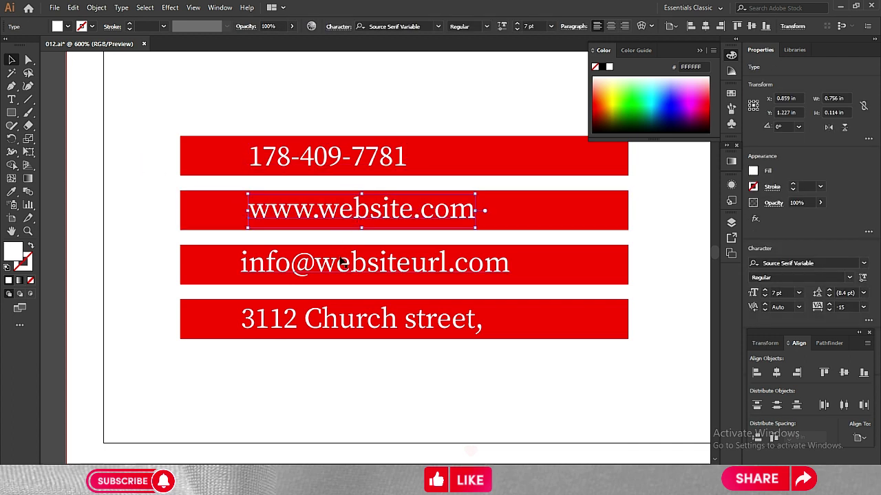
{"action": "left_click_drag", "start_coordinate": [338, 267], "coordinate": [346, 269]}
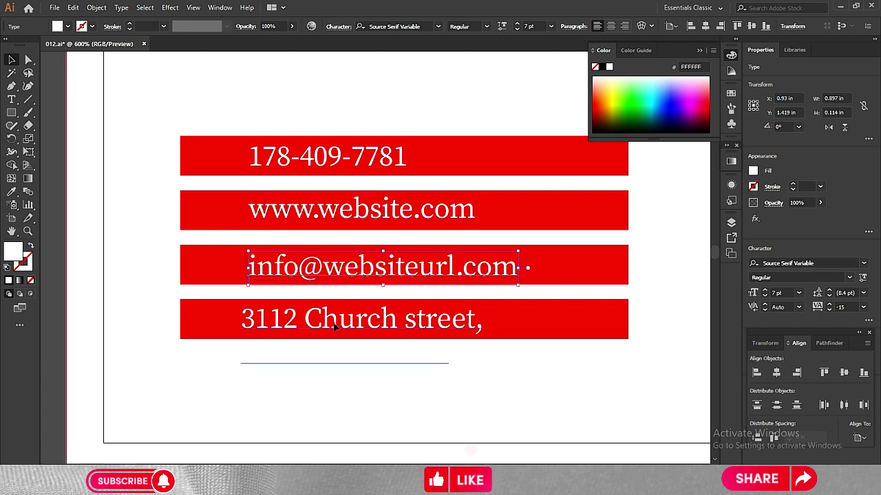
{"action": "left_click_drag", "start_coordinate": [332, 327], "coordinate": [339, 327]}
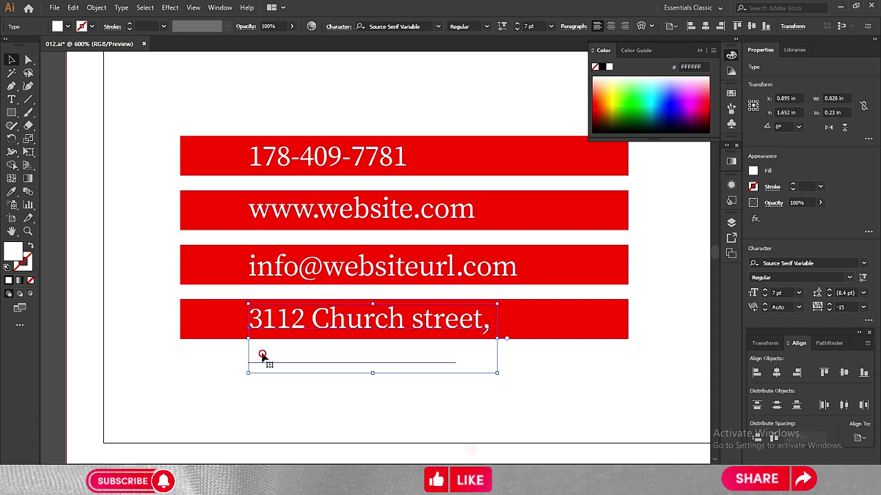
- Join the address text's second line onto its first, leaving a single space after the comma
{"action": "key", "text": "t"}
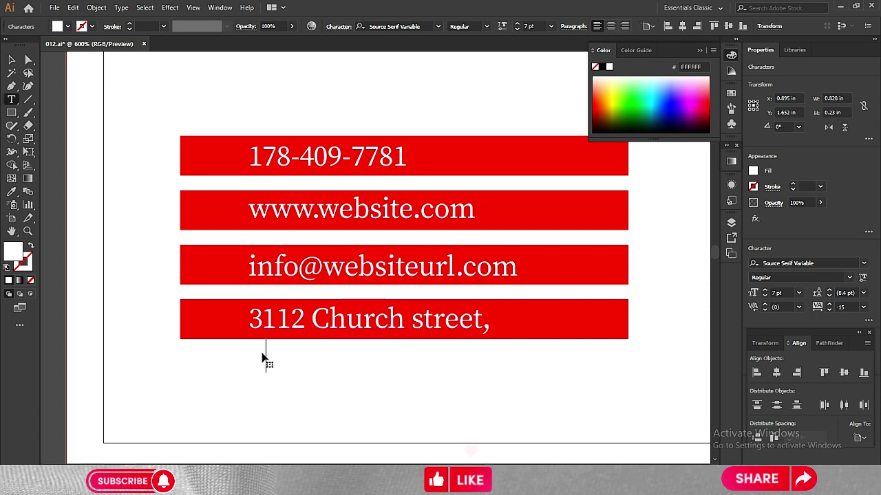
{"action": "key", "text": "BackSpace"}
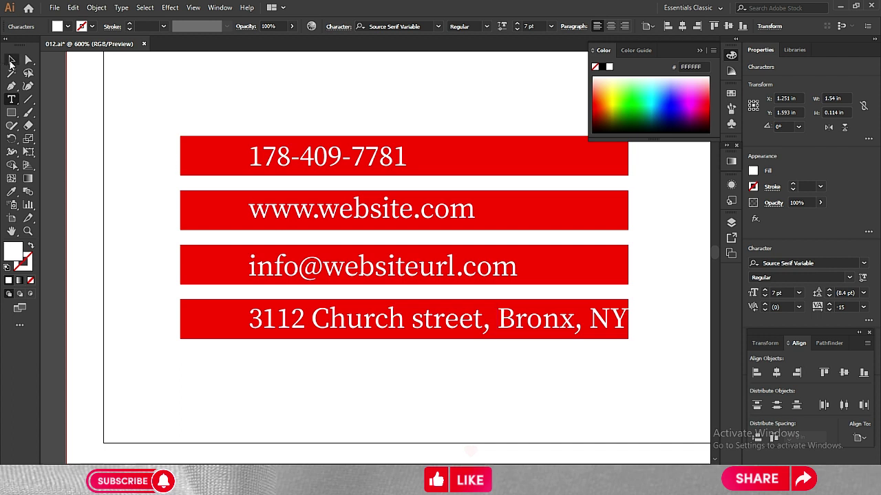
{"action": "left_click", "coordinate": [493, 372], "text": "ctrl"}
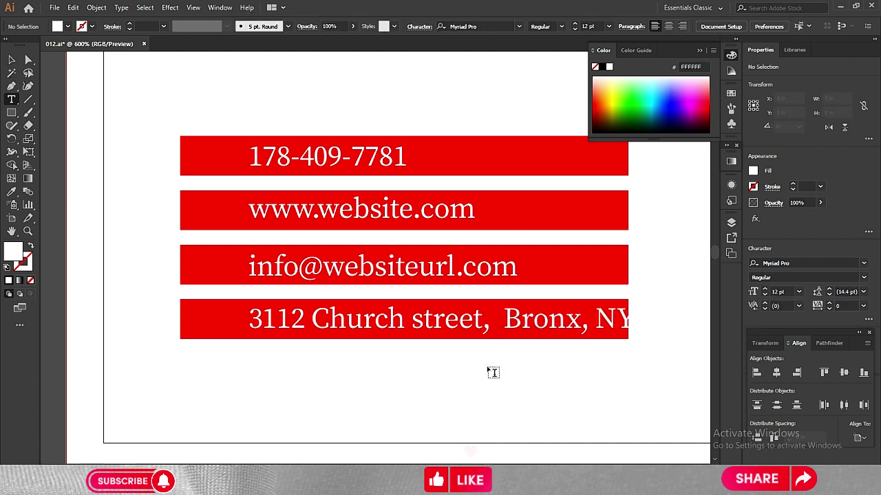
{"action": "left_click", "coordinate": [502, 313]}
{"action": "key", "text": "BackSpace"}
{"action": "key", "text": "BackSpace"}
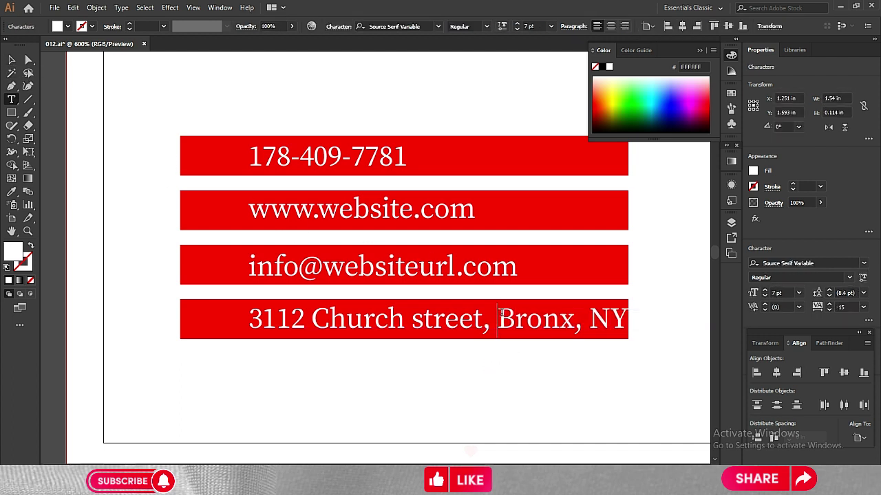
{"action": "left_click", "coordinate": [11, 60]}
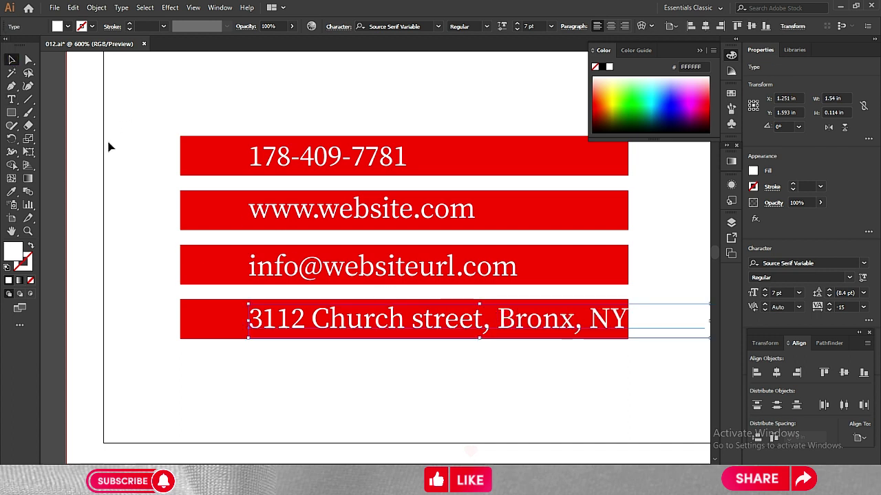
- Widen the address bar rightward to about 2.75 in, ending close to the large red diamond's edge
{"action": "left_click", "coordinate": [212, 318]}
{"action": "left_click_drag", "start_coordinate": [341, 380], "coordinate": [198, 382]}
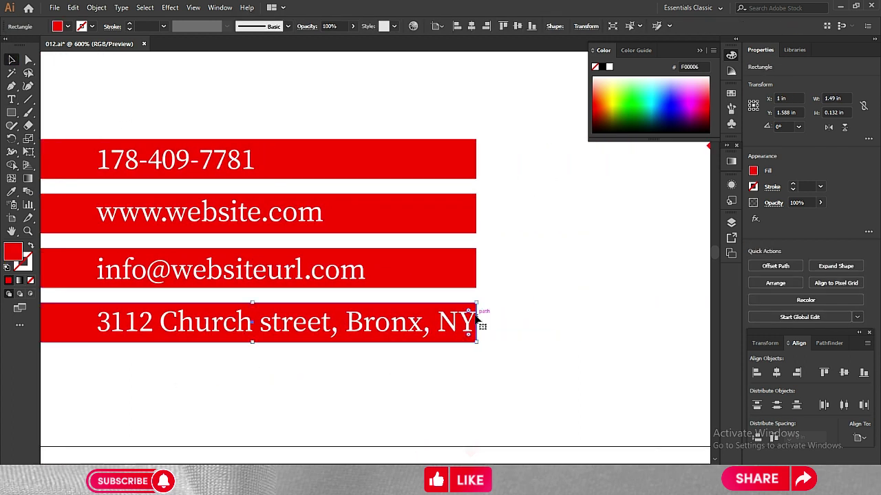
{"action": "left_click_drag", "start_coordinate": [477, 321], "coordinate": [511, 355]}
{"action": "key", "text": "ctrl+minus"}
{"action": "key", "text": "ctrl+minus"}
{"action": "left_click_drag", "start_coordinate": [443, 321], "coordinate": [564, 324]}
- Slant the address bar's right end along the diamond's edge by moving its lower right anchor out to about X 3.12 in
{"action": "key", "text": "ctrl+plus"}
{"action": "key", "text": "ctrl+plus"}
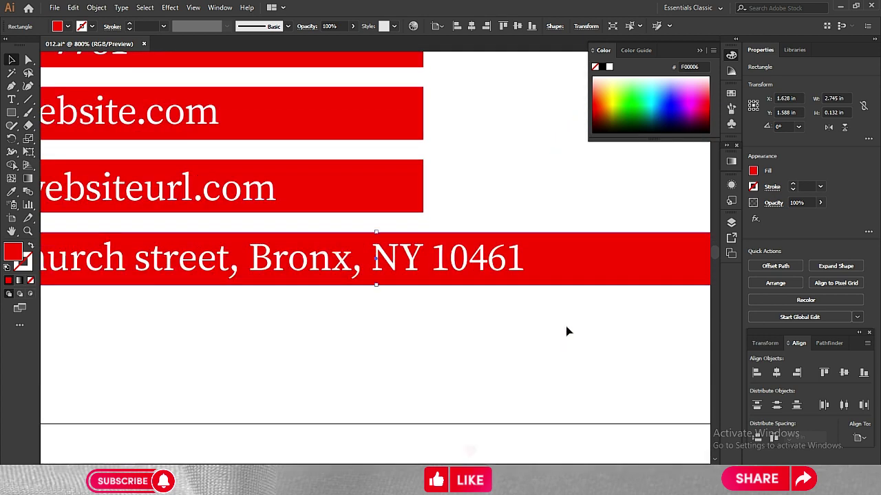
{"action": "key", "text": "ctrl+plus"}
{"action": "scroll", "coordinate": [364, 383], "scroll_direction": "right", "scroll_amount": 8}
{"action": "scroll", "coordinate": [429, 416], "scroll_direction": "right", "scroll_amount": 1}
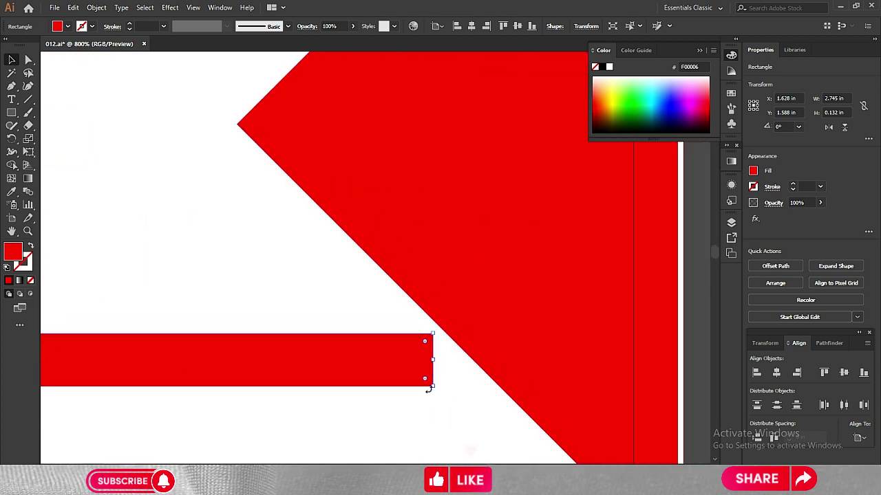
{"action": "left_click", "coordinate": [32, 63]}
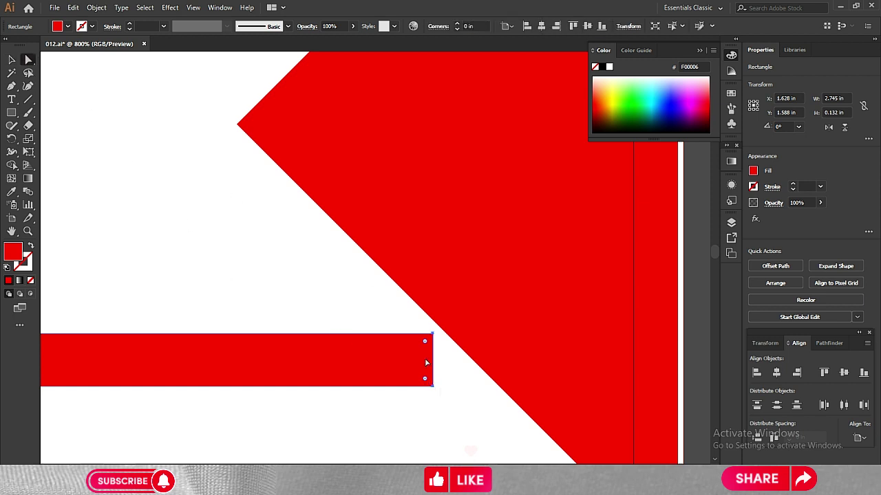
{"action": "left_click_drag", "start_coordinate": [433, 386], "coordinate": [482, 390]}
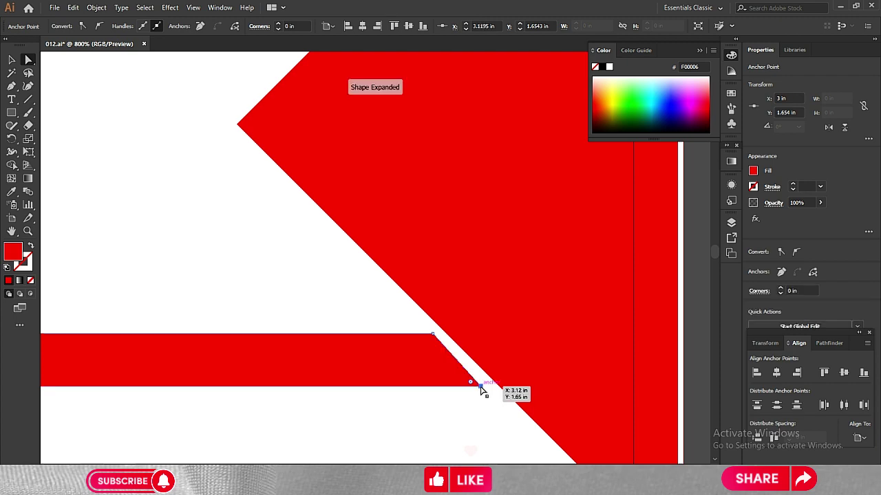
{"action": "left_click", "coordinate": [306, 237]}
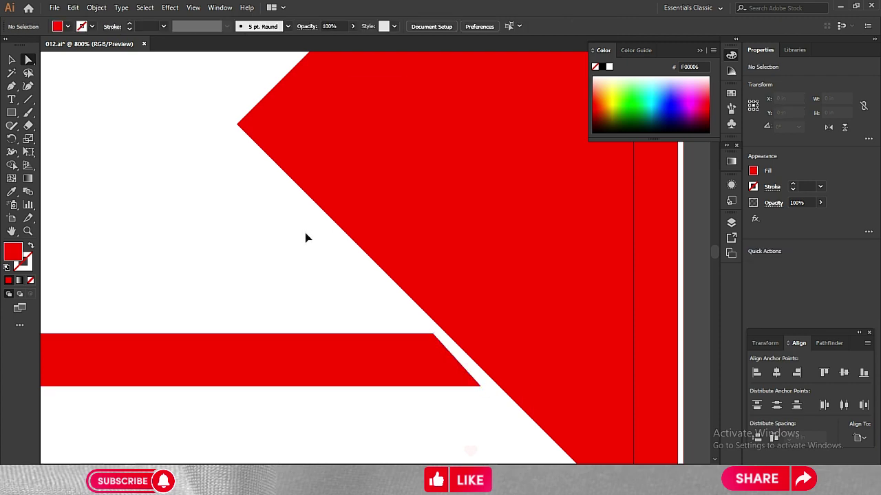
{"action": "scroll", "coordinate": [305, 232], "scroll_direction": "down", "scroll_amount": 5}
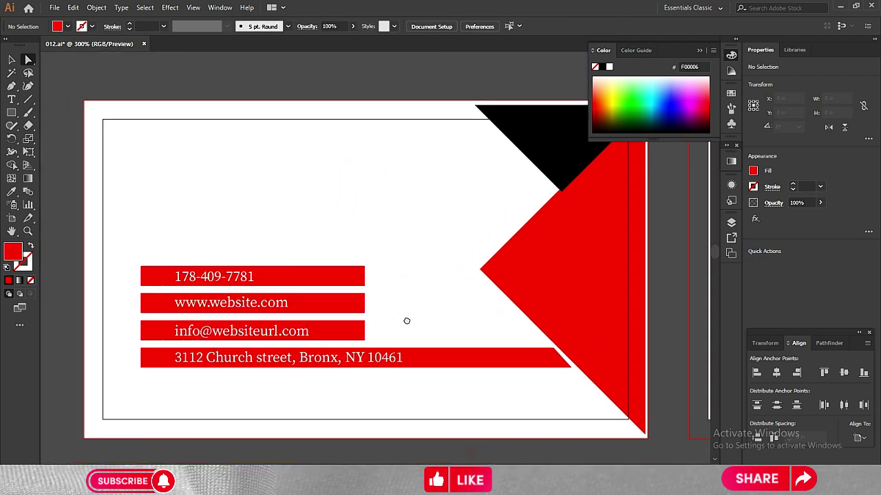
{"action": "left_click_drag", "start_coordinate": [407, 321], "coordinate": [424, 369]}
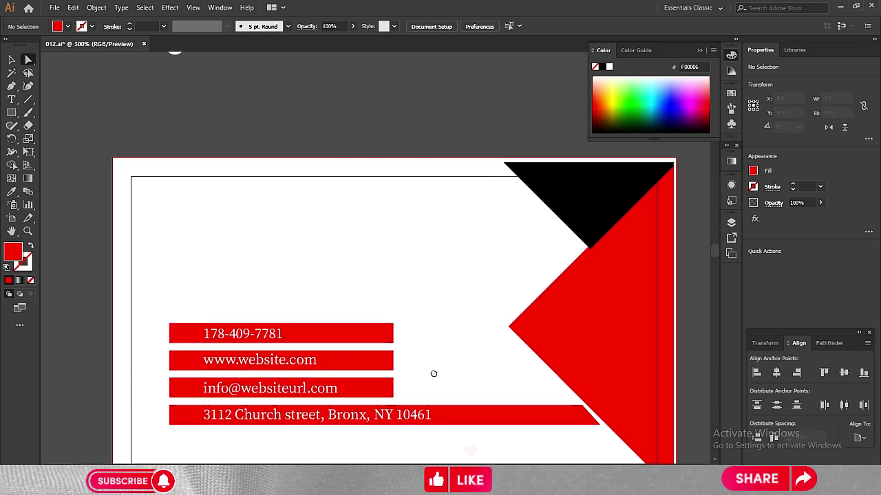
{"action": "left_click_drag", "start_coordinate": [310, 225], "coordinate": [354, 304]}
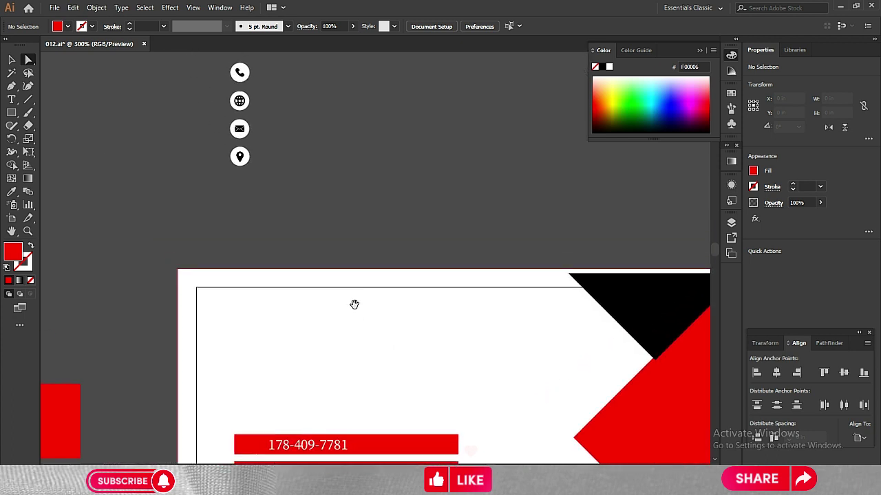
{"action": "left_click", "coordinate": [239, 72]}
{"action": "left_click", "coordinate": [257, 249]}
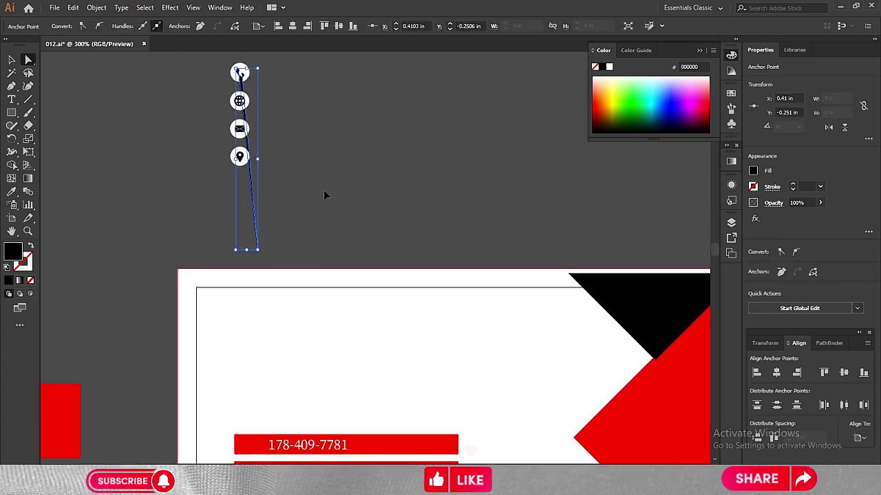
{"action": "key", "text": "Delete"}
- Move the four white circles away from the contact icons and fill the icons with white
{"action": "left_click", "coordinate": [12, 60]}
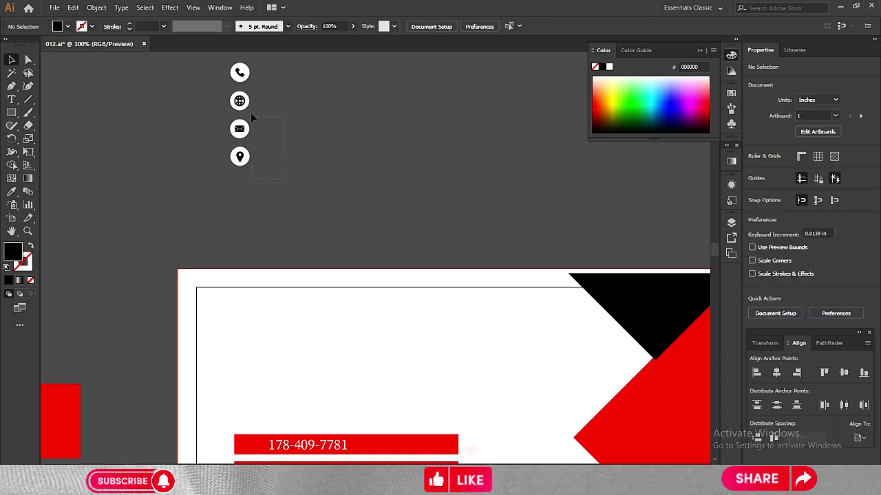
{"action": "left_click_drag", "start_coordinate": [242, 74], "coordinate": [200, 85]}
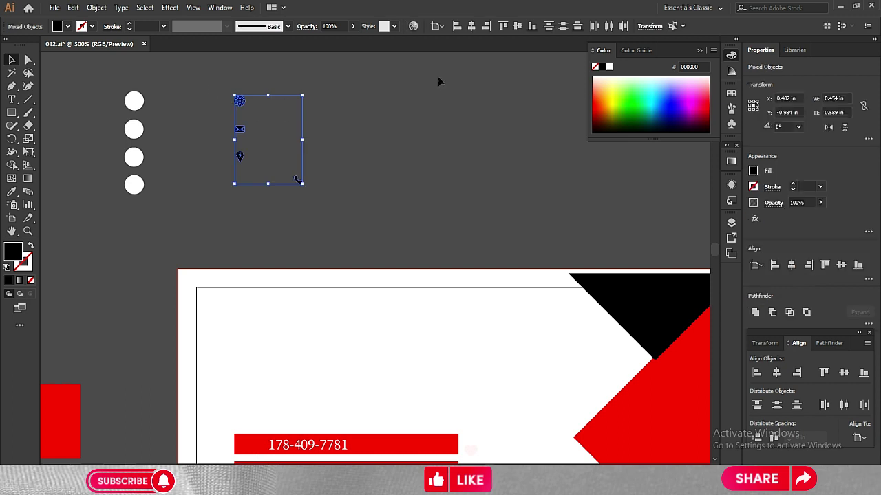
{"action": "left_click", "coordinate": [609, 67]}
{"action": "left_click", "coordinate": [312, 179]}
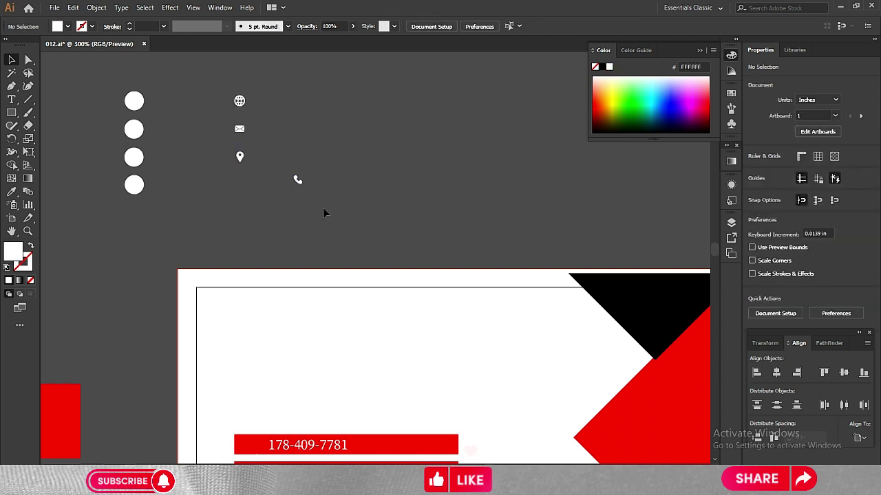
- Move the four white contact icons together beside the card's left edge, to about X -0.47 in, Y 1.21 in
{"action": "left_click_drag", "start_coordinate": [211, 106], "coordinate": [210, 104]}
{"action": "scroll", "coordinate": [407, 112], "scroll_direction": "down", "scroll_amount": 3}
{"action": "scroll", "coordinate": [407, 112], "scroll_direction": "left", "scroll_amount": 2}
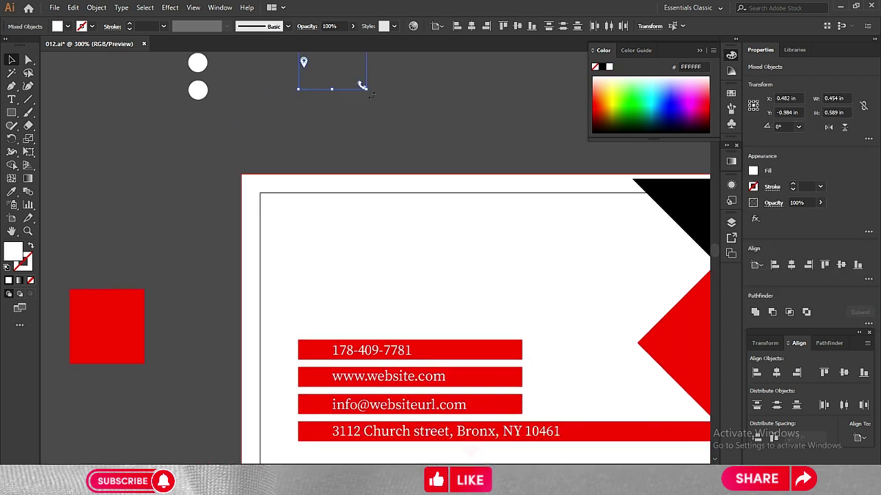
{"action": "left_click_drag", "start_coordinate": [363, 88], "coordinate": [218, 418]}
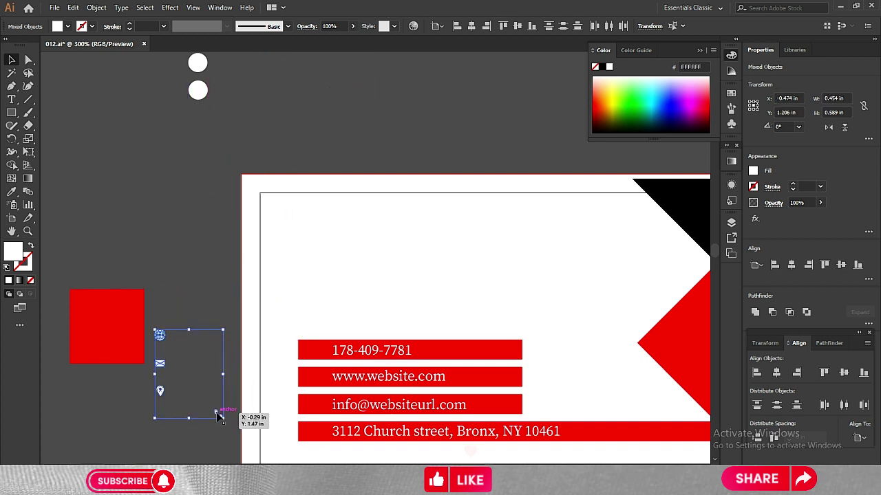
{"action": "left_click", "coordinate": [186, 300]}
- Place the phone, globe, envelope and location pin icons at the left ends of their matching red bars, centred at X 0.334 in
{"action": "scroll", "coordinate": [187, 297], "scroll_direction": "down", "scroll_amount": 3}
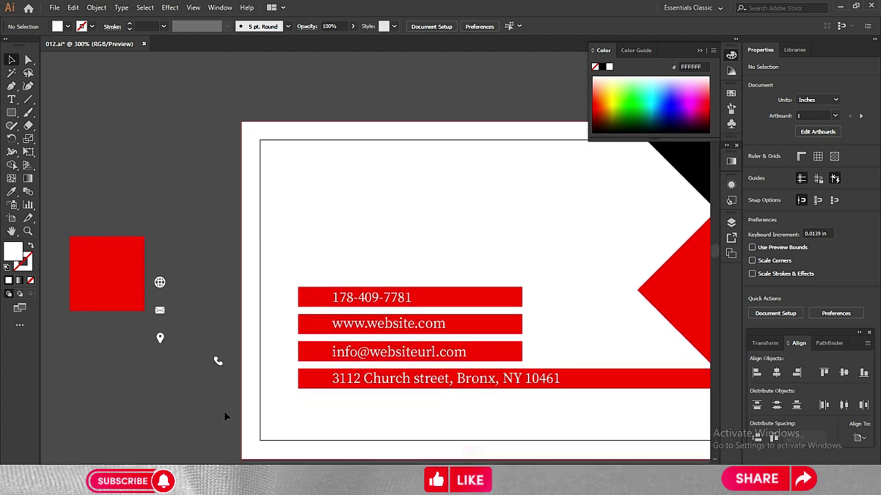
{"action": "left_click_drag", "start_coordinate": [218, 362], "coordinate": [310, 300]}
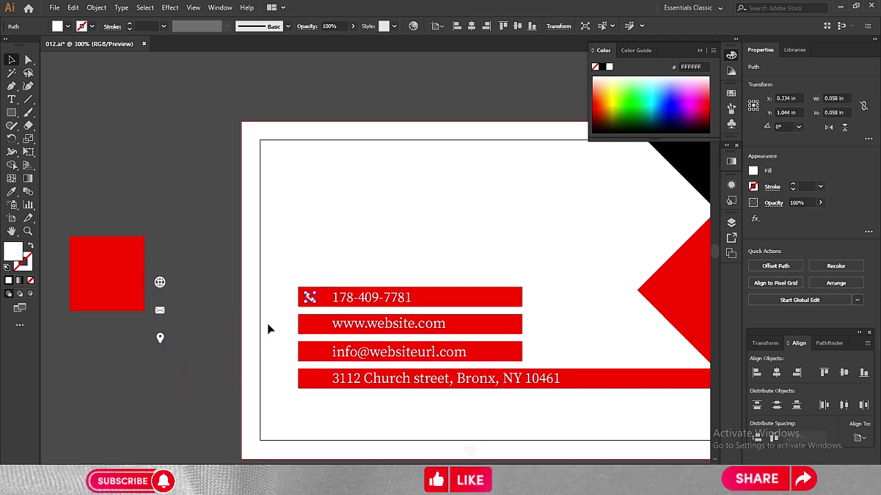
{"action": "left_click_drag", "start_coordinate": [160, 283], "coordinate": [314, 330]}
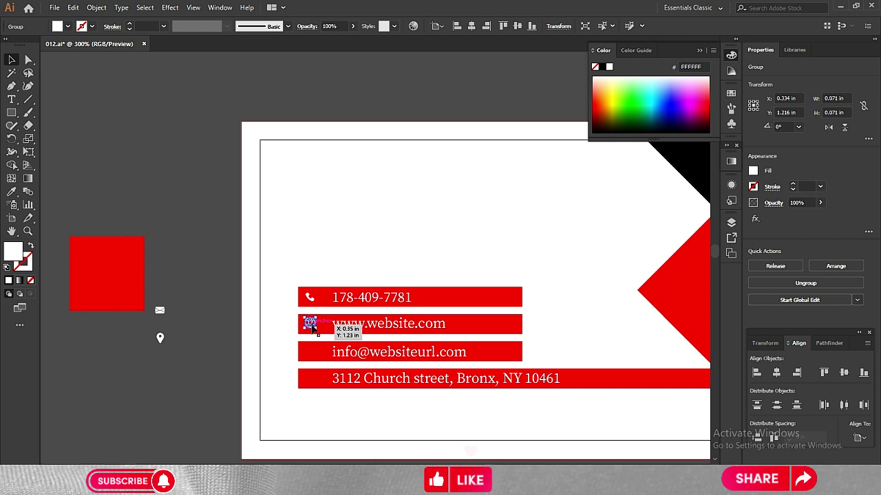
{"action": "left_click_drag", "start_coordinate": [311, 329], "coordinate": [312, 329]}
{"action": "left_click_drag", "start_coordinate": [160, 310], "coordinate": [310, 352]}
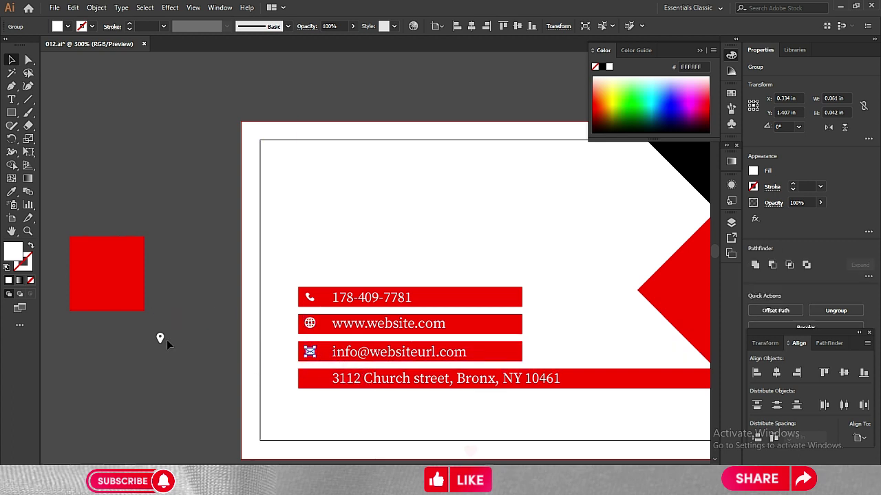
{"action": "left_click_drag", "start_coordinate": [162, 339], "coordinate": [311, 382]}
{"action": "left_click", "coordinate": [224, 369]}
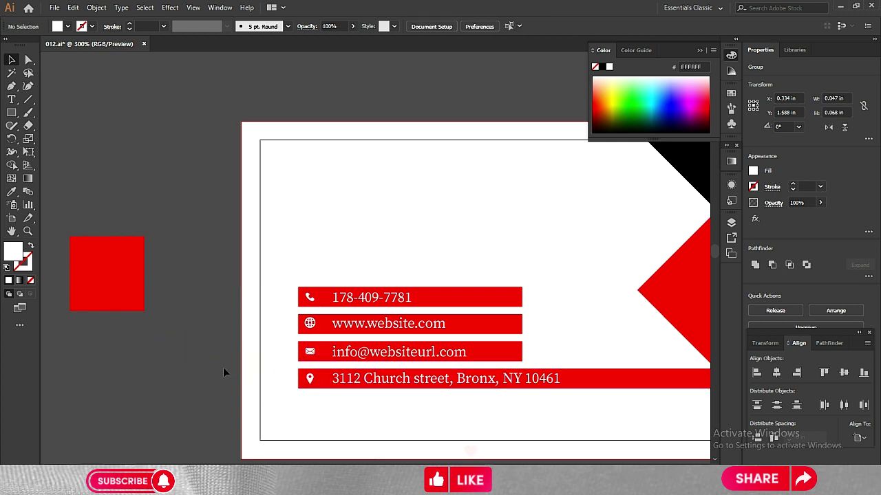
{"action": "key", "text": "ctrl+plus"}
{"action": "key", "text": "ctrl+plus"}
{"action": "scroll", "coordinate": [213, 330], "scroll_direction": "down", "scroll_amount": 5}
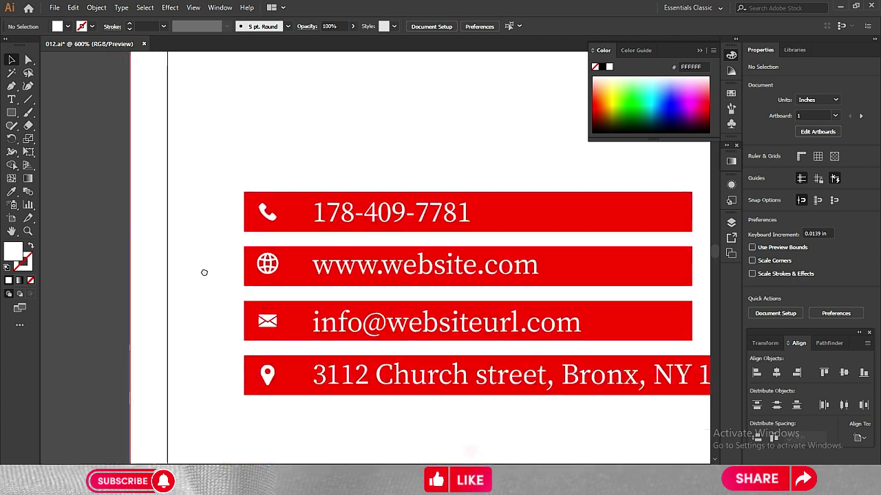
- Lock the four red contact bars so they cannot be selected together with the icons
{"action": "left_click_drag", "start_coordinate": [268, 233], "coordinate": [269, 240]}
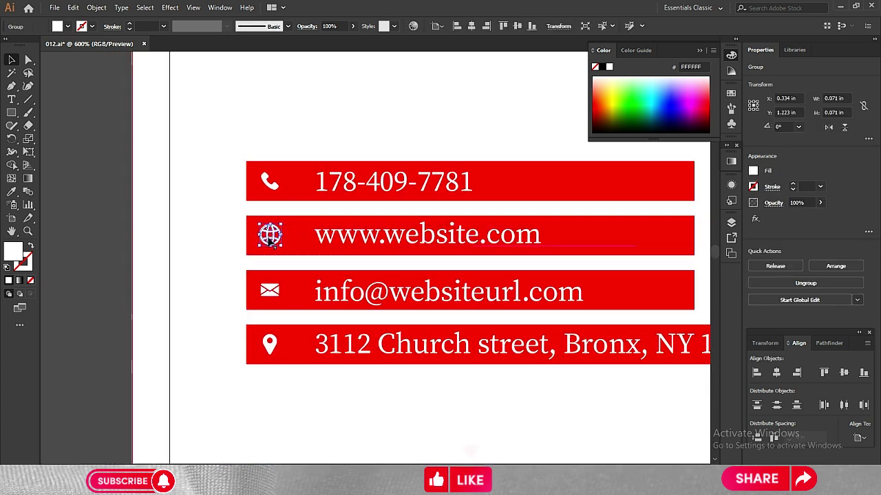
{"action": "left_click", "coordinate": [206, 323]}
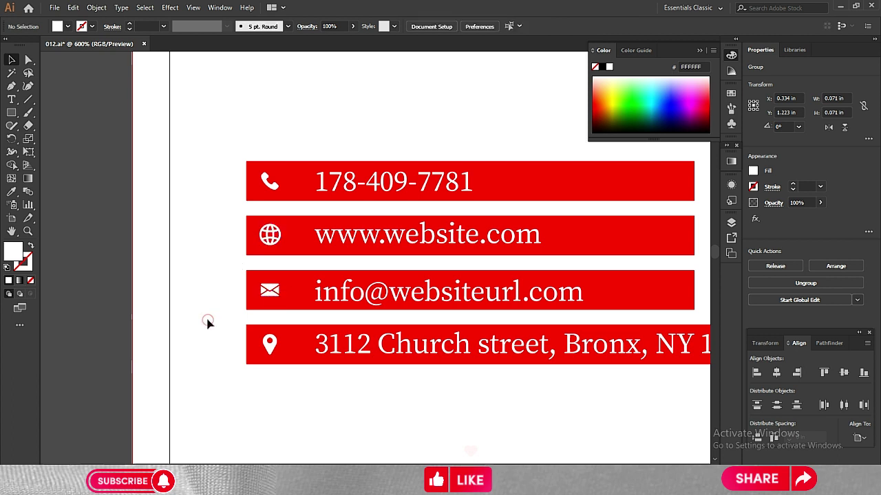
{"action": "left_click_drag", "start_coordinate": [251, 385], "coordinate": [229, 147]}
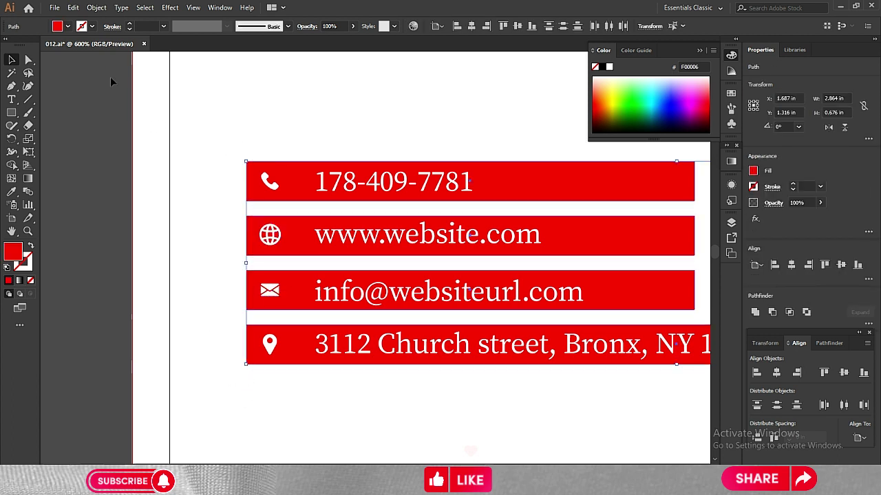
{"action": "left_click", "coordinate": [96, 8]}
{"action": "mouse_move", "coordinate": [114, 72]}
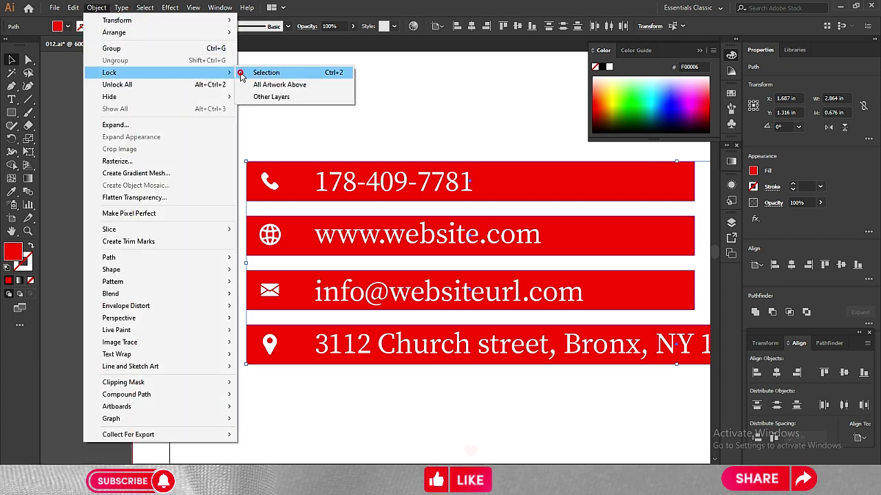
{"action": "left_click", "coordinate": [266, 73]}
- Align the four white contact icons on their common horizontal centre, relative to the selection
{"action": "left_click_drag", "start_coordinate": [278, 156], "coordinate": [255, 359]}
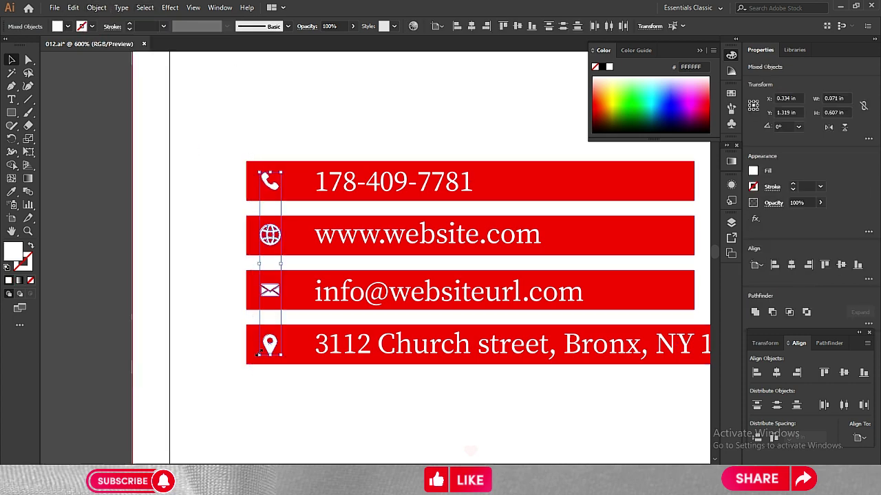
{"action": "left_click", "coordinate": [859, 438]}
{"action": "left_click", "coordinate": [822, 400]}
{"action": "left_click", "coordinate": [776, 372]}
{"action": "left_click", "coordinate": [519, 422]}
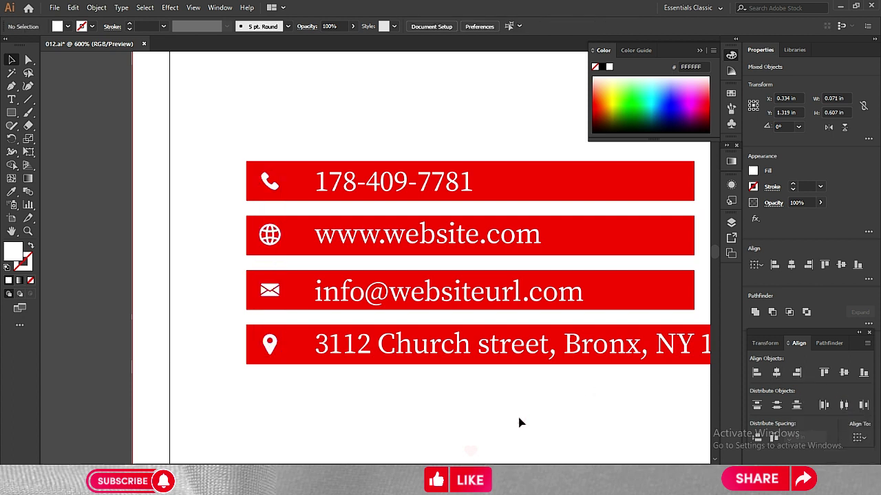
- Unlock all locked artwork, including the red contact bars
{"action": "left_click_drag", "start_coordinate": [255, 387], "coordinate": [231, 151]}
{"action": "left_click", "coordinate": [96, 7]}
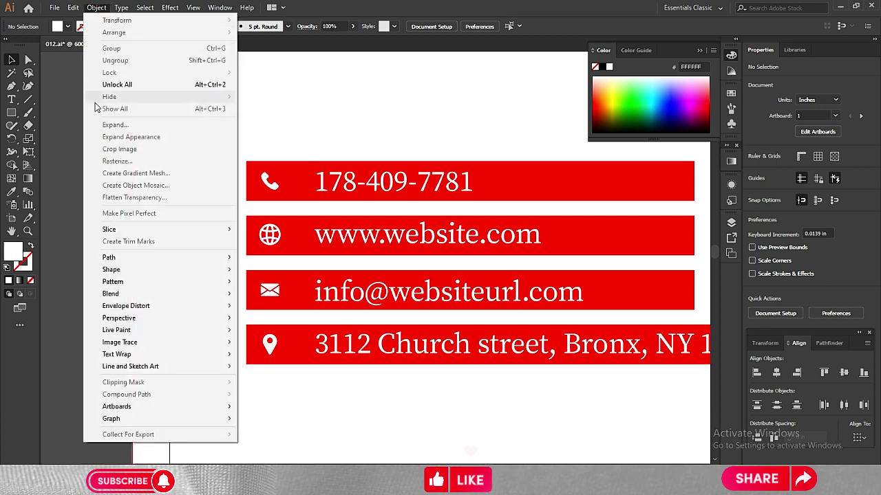
{"action": "left_click", "coordinate": [110, 85]}
{"action": "left_click", "coordinate": [106, 231]}
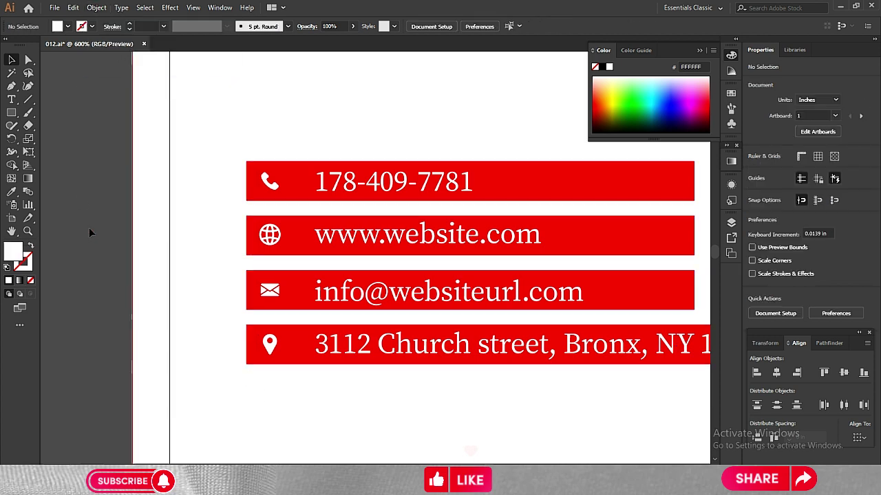
- Round the left ends of all four red contact bars with a corner radius of 0.06 in
{"action": "left_click", "coordinate": [254, 186]}
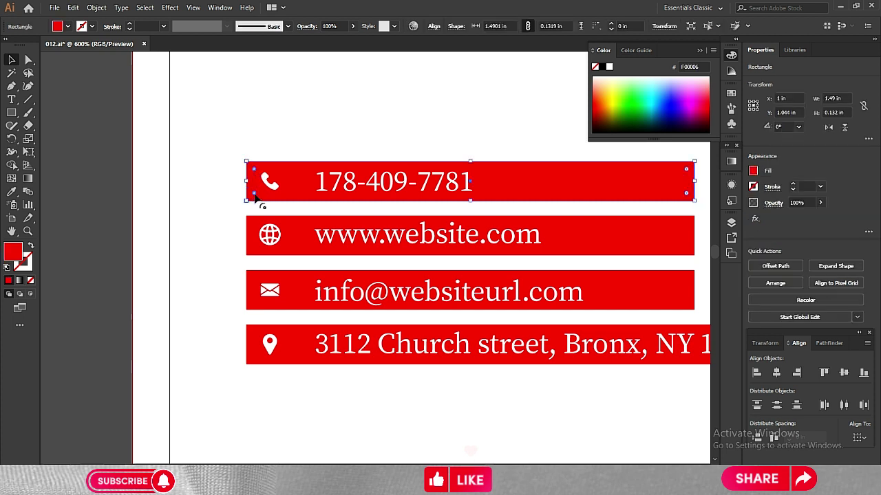
{"action": "left_click", "coordinate": [110, 198]}
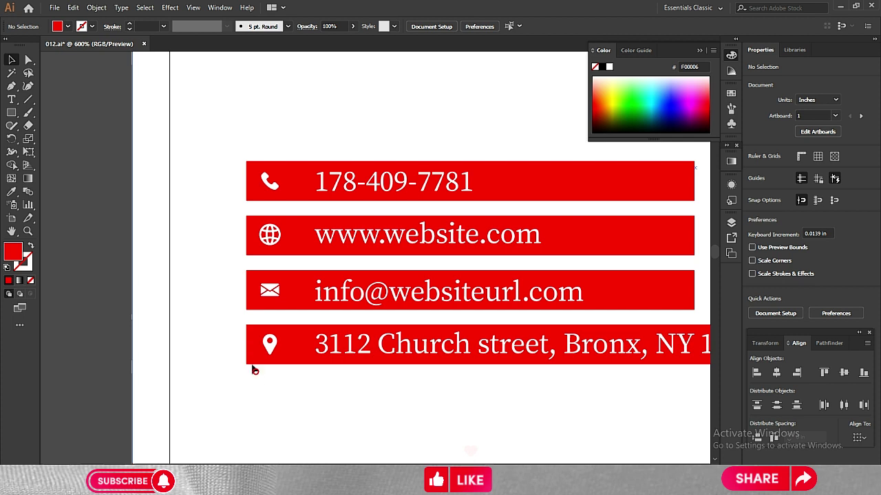
{"action": "left_click", "coordinate": [236, 161]}
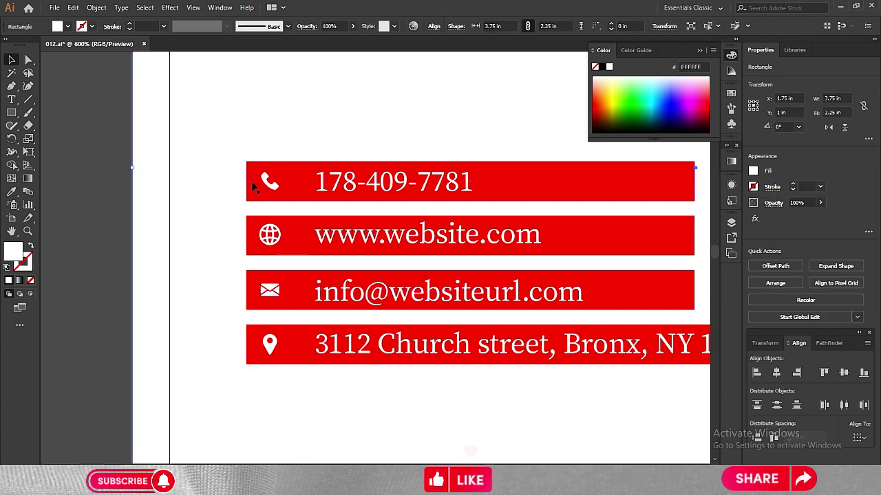
{"action": "left_click", "coordinate": [253, 186]}
{"action": "left_click", "coordinate": [252, 236], "text": "shift"}
{"action": "left_click", "coordinate": [252, 293], "text": "shift"}
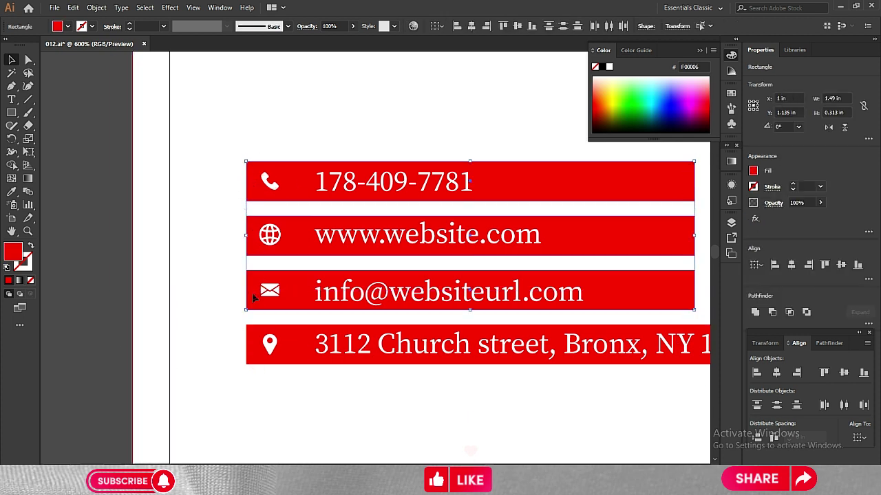
{"action": "left_click", "coordinate": [253, 346], "text": "shift"}
{"action": "left_click", "coordinate": [28, 59]}
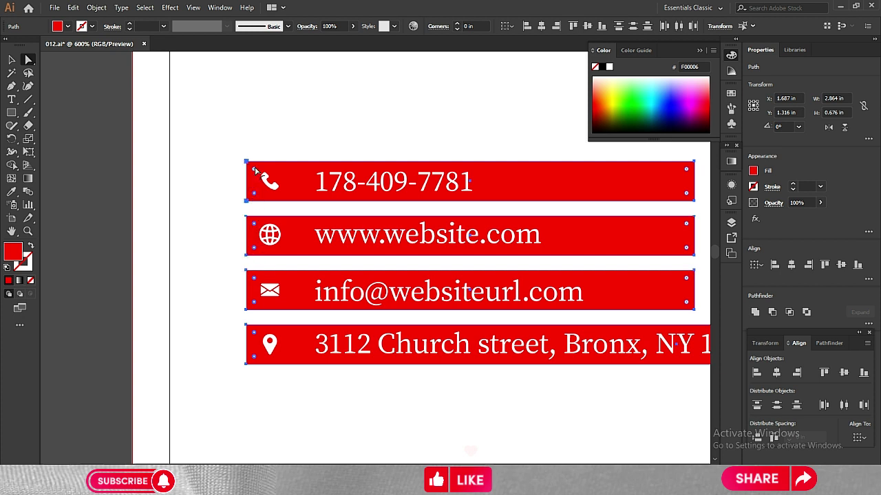
{"action": "left_click_drag", "start_coordinate": [255, 171], "coordinate": [270, 177]}
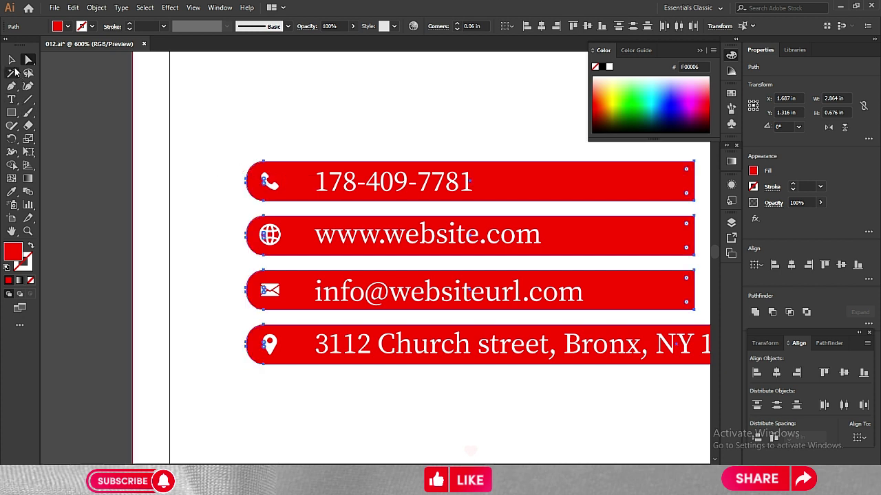
{"action": "left_click", "coordinate": [12, 60]}
{"action": "left_click", "coordinate": [79, 128]}
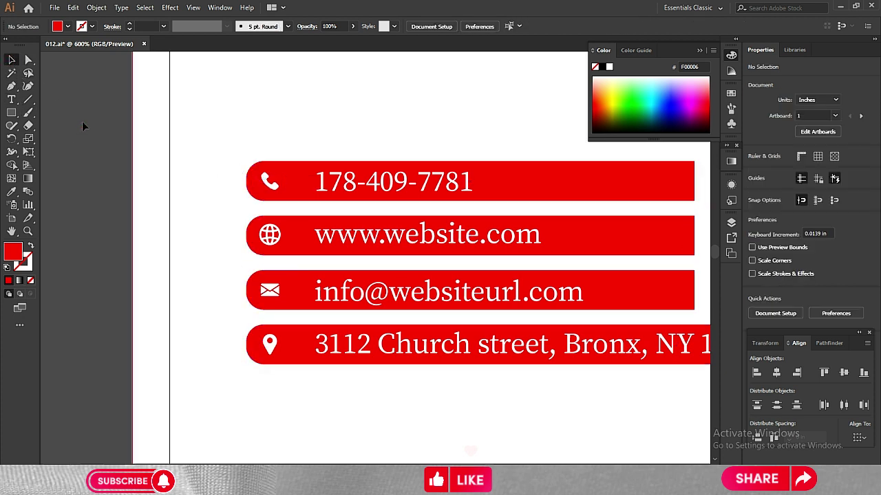
- Round the right ends of the phone, website and e-mail bars with a corner radius of 0.06 in
{"action": "key", "text": "ctrl+minus"}
{"action": "key", "text": "ctrl+minus"}
{"action": "left_click_drag", "start_coordinate": [233, 246], "coordinate": [231, 246]}
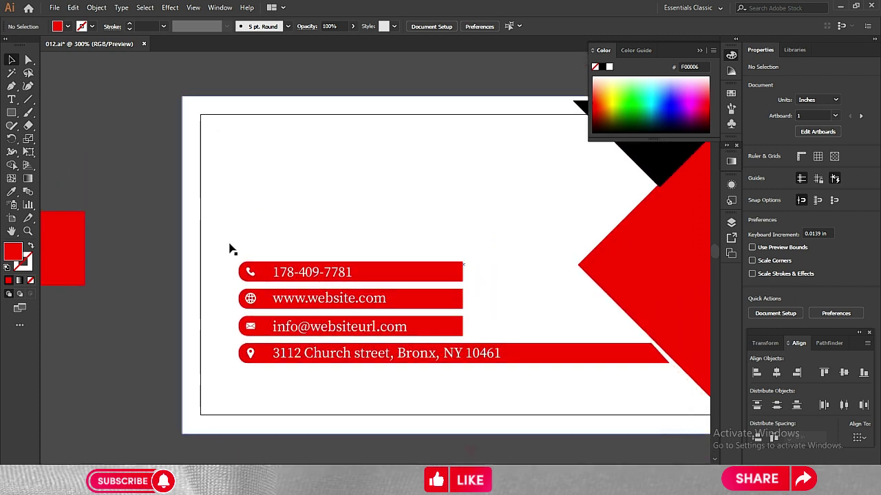
{"action": "left_click", "coordinate": [456, 281]}
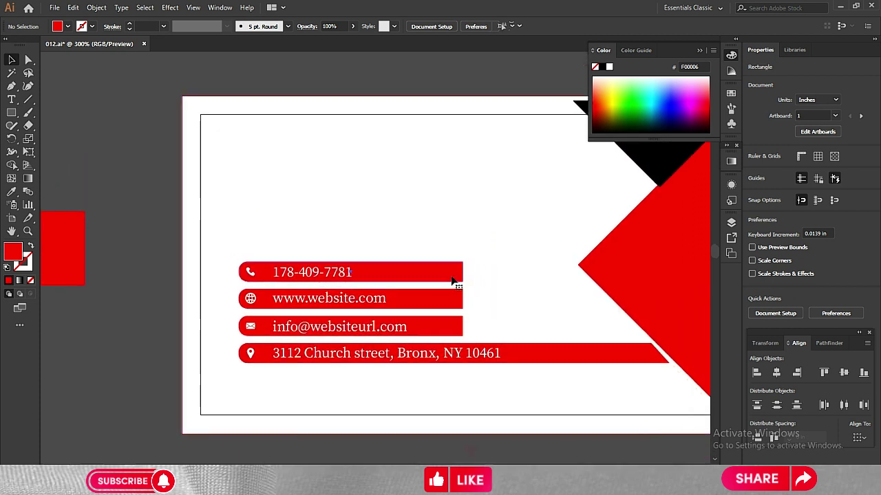
{"action": "left_click", "coordinate": [447, 305], "text": "shift"}
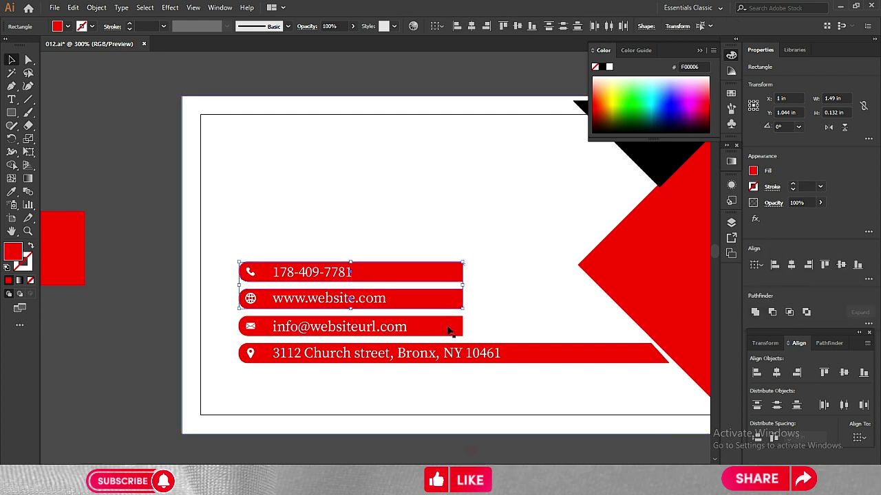
{"action": "left_click", "coordinate": [449, 330], "text": "shift"}
{"action": "left_click", "coordinate": [28, 60]}
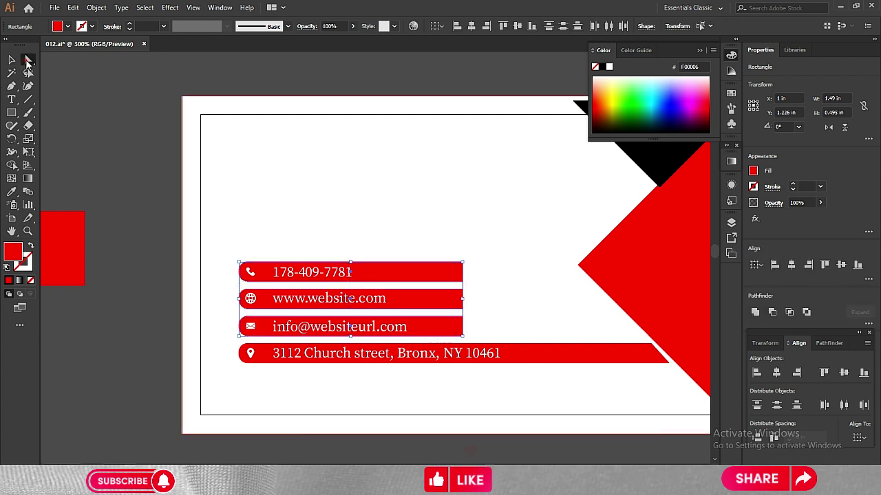
{"action": "key", "text": "ctrl+equal"}
{"action": "key", "text": "ctrl+equal"}
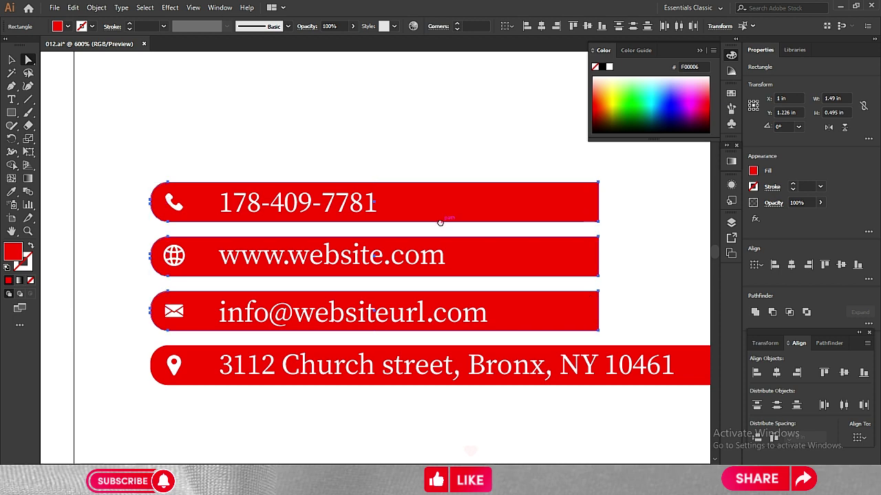
{"action": "left_click_drag", "start_coordinate": [447, 222], "coordinate": [374, 247]}
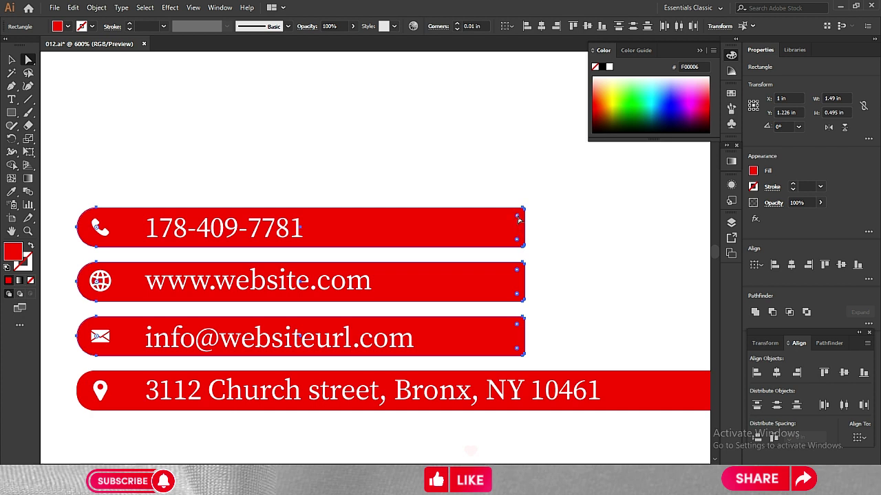
{"action": "left_click_drag", "start_coordinate": [519, 219], "coordinate": [501, 221]}
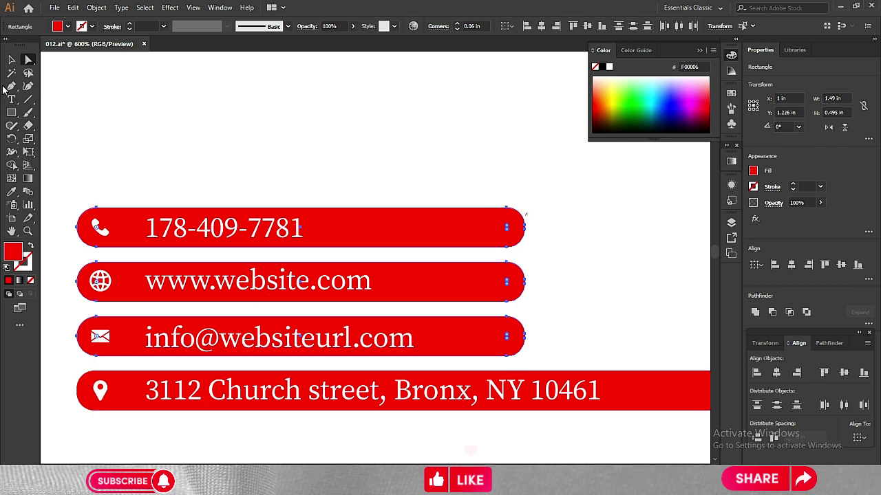
{"action": "key", "text": "v"}
{"action": "left_click", "coordinate": [136, 134]}
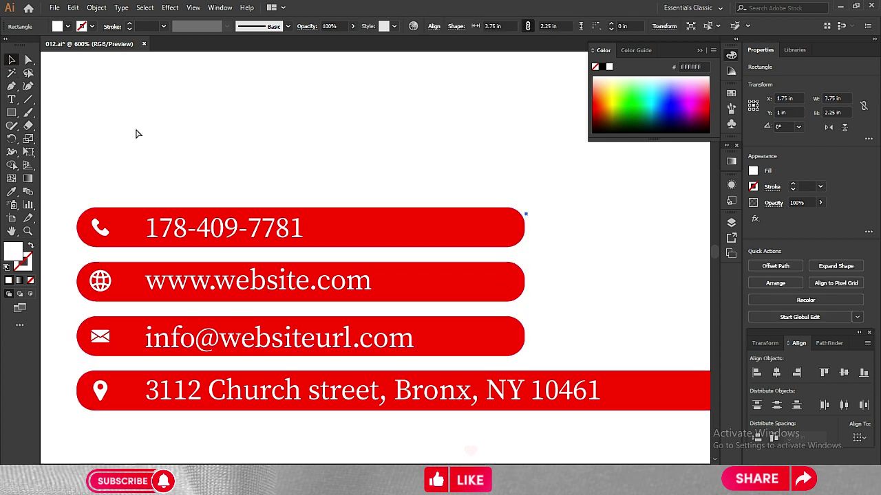
- Colour the name and job title text above the card red, sampled from the red swatch square beside the card
{"action": "key", "text": "ctrl+minus"}
{"action": "key", "text": "ctrl+minus"}
{"action": "key", "text": "ctrl+minus"}
{"action": "scroll", "coordinate": [277, 161], "scroll_direction": "up", "scroll_amount": 3}
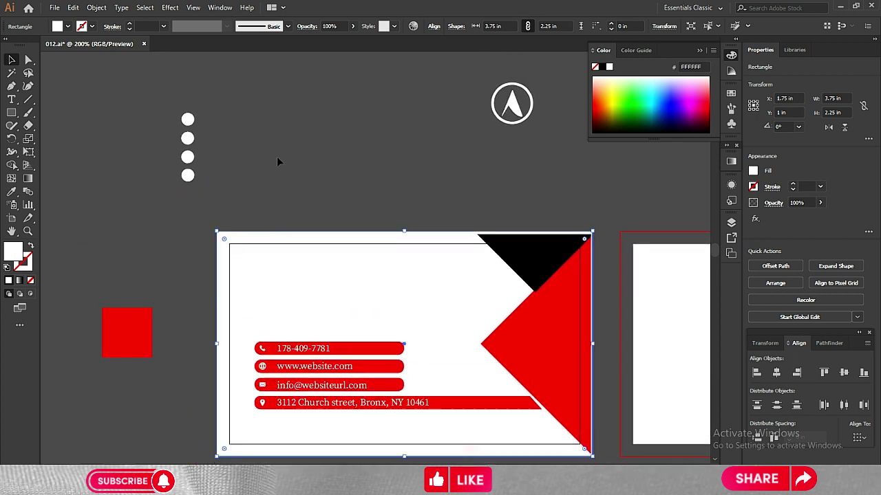
{"action": "scroll", "coordinate": [277, 161], "scroll_direction": "up", "scroll_amount": 2}
{"action": "left_click", "coordinate": [319, 93]}
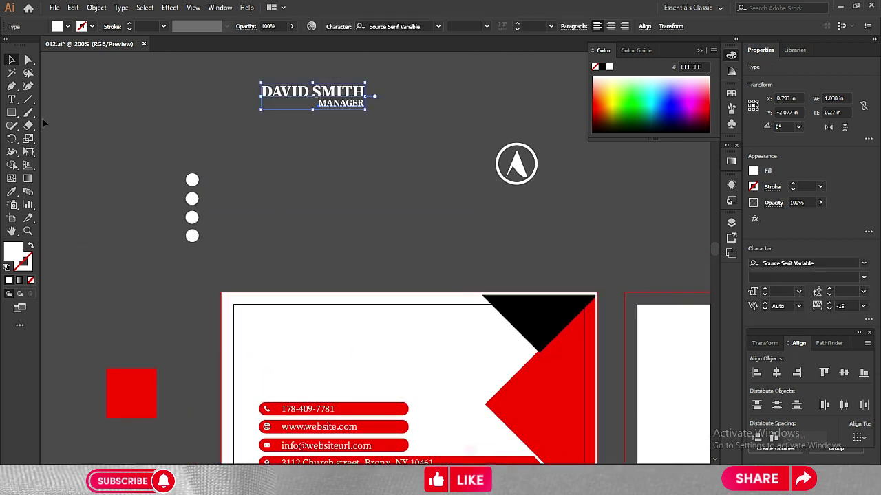
{"action": "left_click", "coordinate": [12, 192]}
{"action": "left_click", "coordinate": [128, 385]}
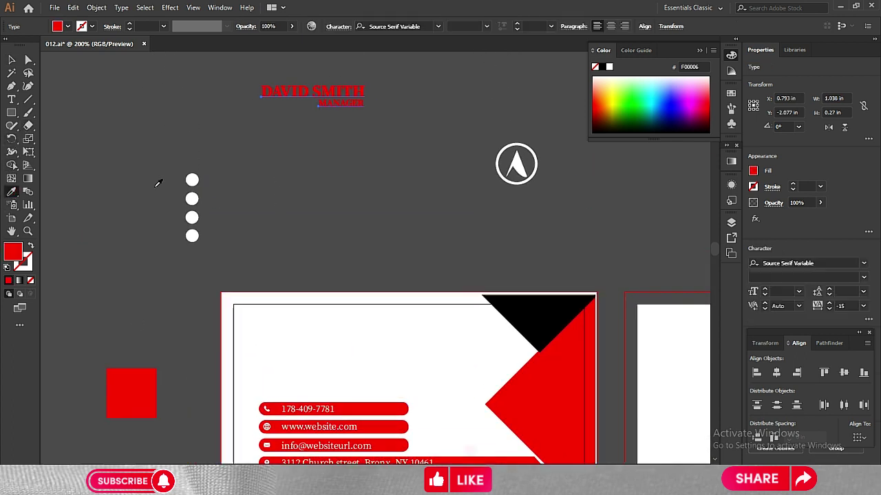
- Move the red name and job title text onto the card's upper left area, above the contact bars
{"action": "key", "text": "v"}
{"action": "left_click_drag", "start_coordinate": [301, 92], "coordinate": [301, 342]}
{"action": "left_click", "coordinate": [306, 245]}
{"action": "left_click_drag", "start_coordinate": [306, 245], "coordinate": [252, 103]}
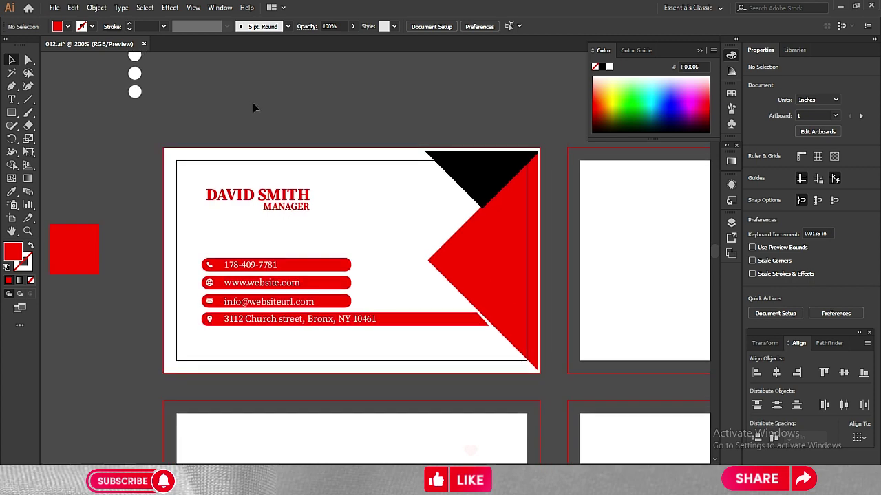
{"action": "key", "text": "ctrl+plus"}
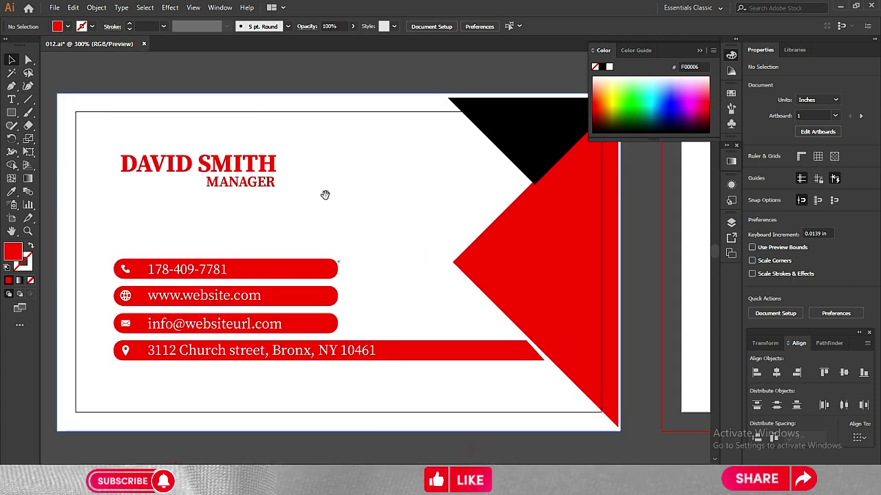
{"action": "left_click_drag", "start_coordinate": [324, 195], "coordinate": [315, 209]}
{"action": "left_click_drag", "start_coordinate": [340, 245], "coordinate": [342, 283]}
{"action": "key", "text": "ctrl+z"}
- Place the white circular logo inside the red diamond, centred at about X 3.07 in, Y 0.978 in
{"action": "key", "text": "ctrl+minus"}
{"action": "key", "text": "ctrl+minus"}
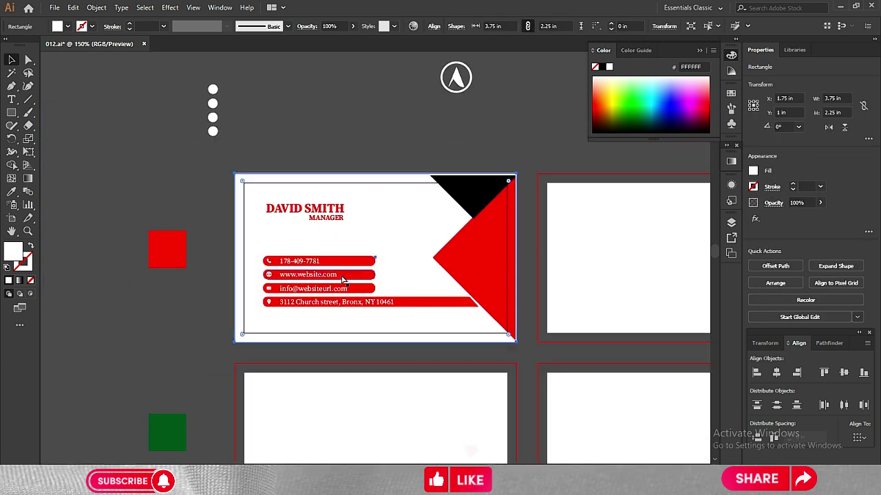
{"action": "left_click_drag", "start_coordinate": [367, 148], "coordinate": [293, 188]}
{"action": "left_click_drag", "start_coordinate": [350, 144], "coordinate": [366, 320]}
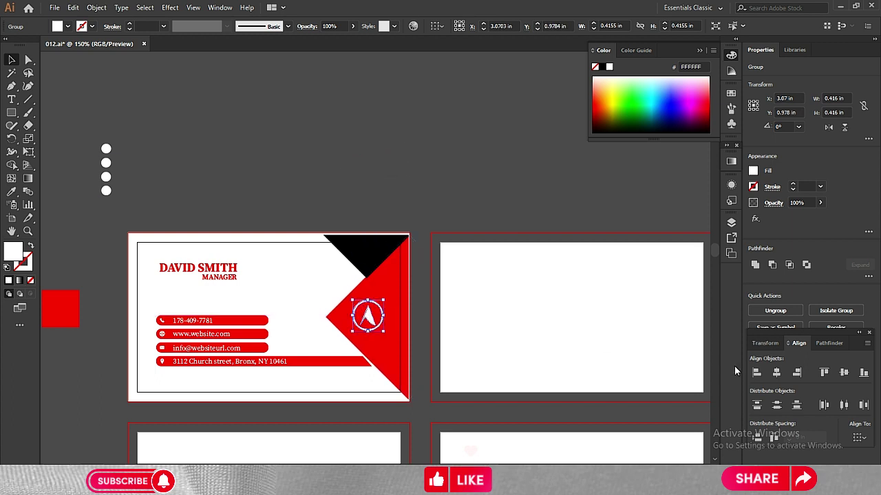
{"action": "left_click", "coordinate": [405, 184]}
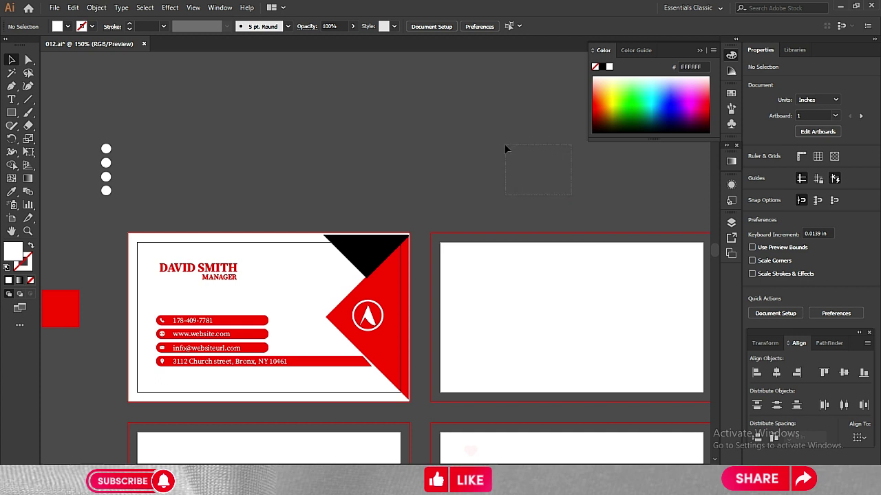
- Create a white rectangle 3.75 in wide and 2.25 in high over the second artboard with the Rectangle tool
{"action": "scroll", "coordinate": [495, 217], "scroll_direction": "down", "scroll_amount": 2}
{"action": "scroll", "coordinate": [481, 230], "scroll_direction": "right", "scroll_amount": 3}
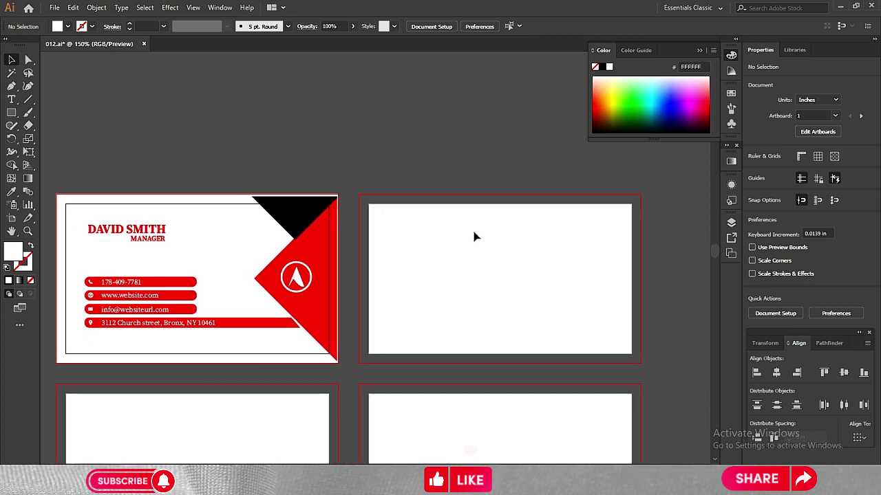
{"action": "left_click", "coordinate": [96, 8]}
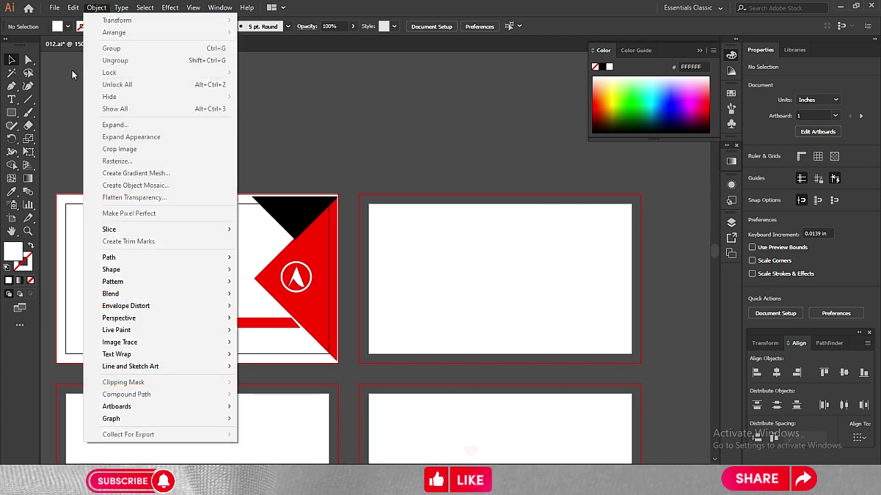
{"action": "left_click", "coordinate": [75, 75]}
{"action": "left_click", "coordinate": [11, 112]}
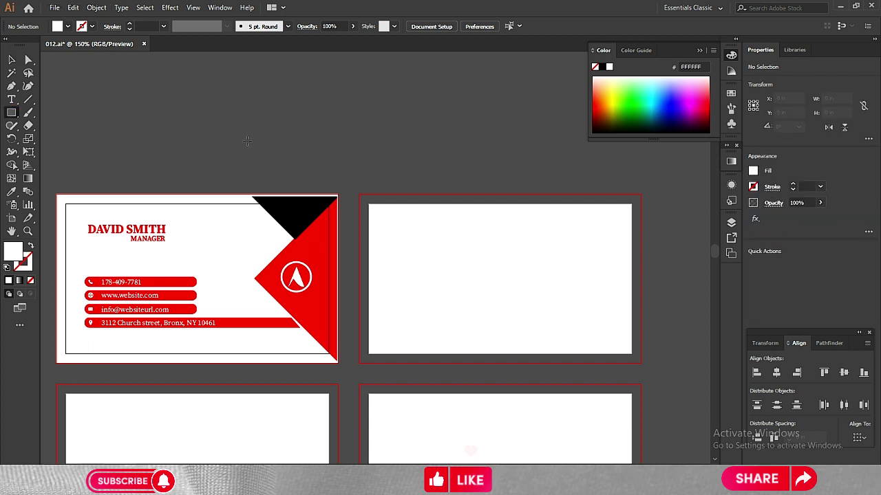
{"action": "left_click", "coordinate": [372, 168]}
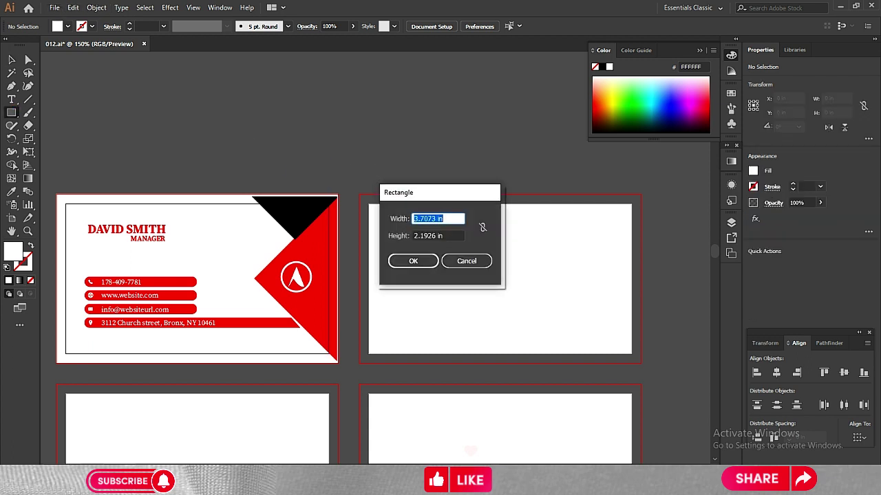
{"action": "type", "text": "3.75"}
{"action": "key", "text": "Tab"}
{"action": "type", "text": "2.25"}
{"action": "key", "text": "Return"}
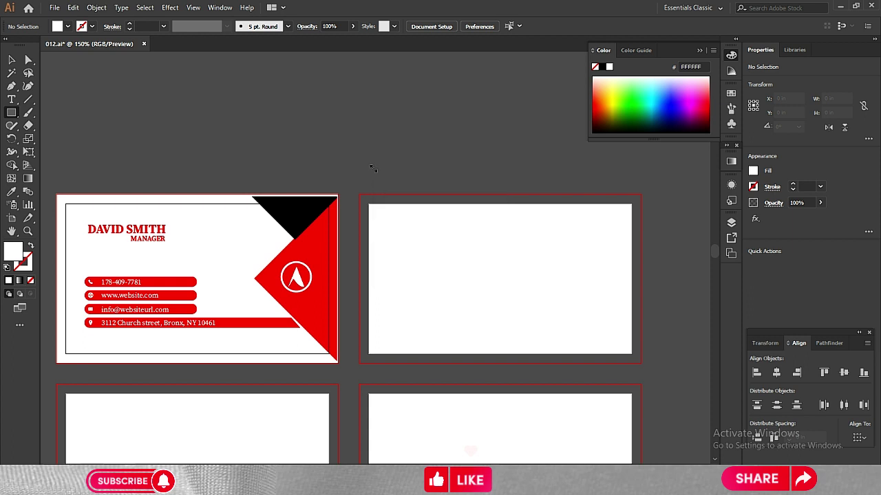
- Centre the new rectangle on the artboard in both directions, and move it over to the second artboard, at X 5.778 in, Y 1 in
{"action": "left_click", "coordinate": [11, 59]}
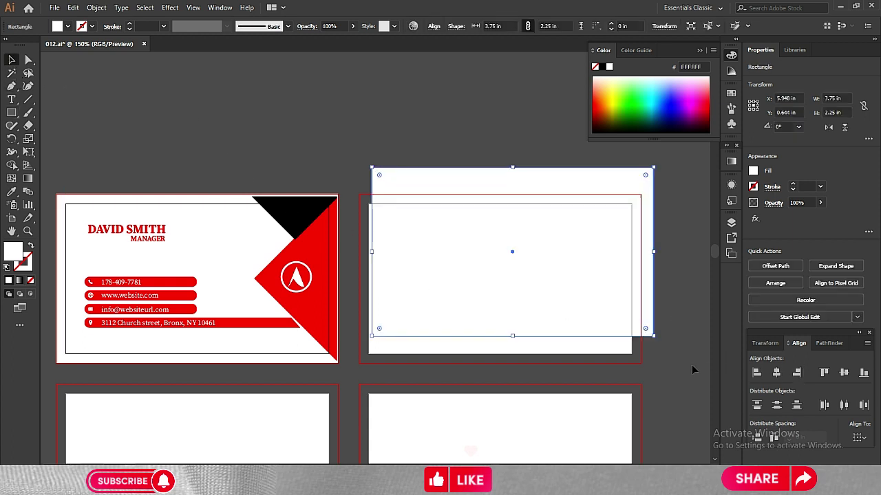
{"action": "left_click", "coordinate": [862, 436]}
{"action": "left_click", "coordinate": [853, 418]}
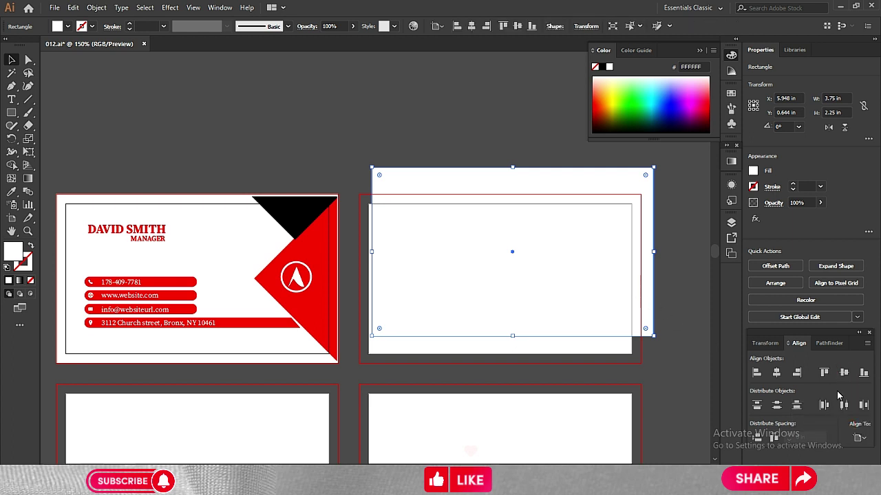
{"action": "left_click", "coordinate": [776, 372]}
{"action": "left_click", "coordinate": [843, 372]}
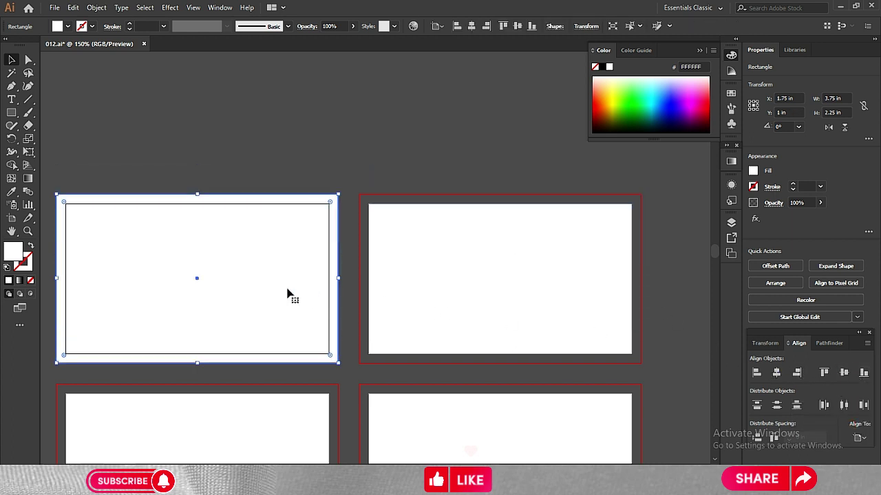
{"action": "left_click_drag", "start_coordinate": [287, 295], "coordinate": [589, 294]}
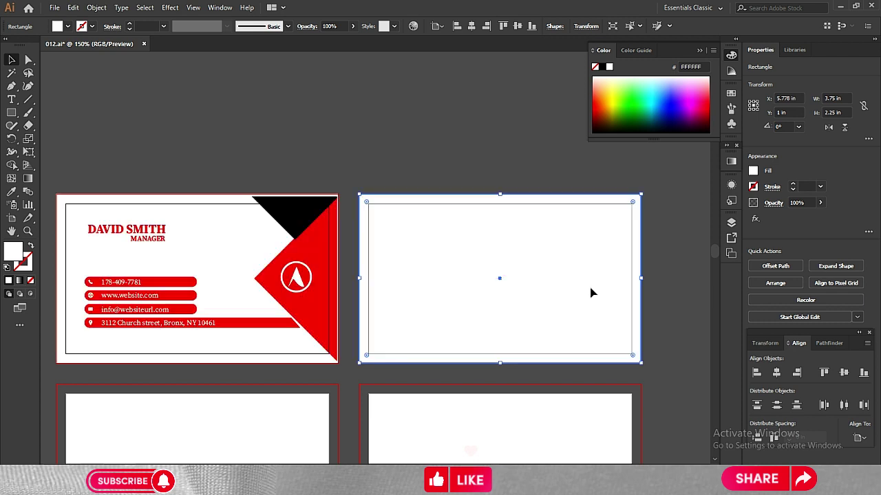
{"action": "left_click", "coordinate": [357, 169]}
- Centre the white circular logo in the red diamond vertically on the first artboard
{"action": "left_click", "coordinate": [296, 275]}
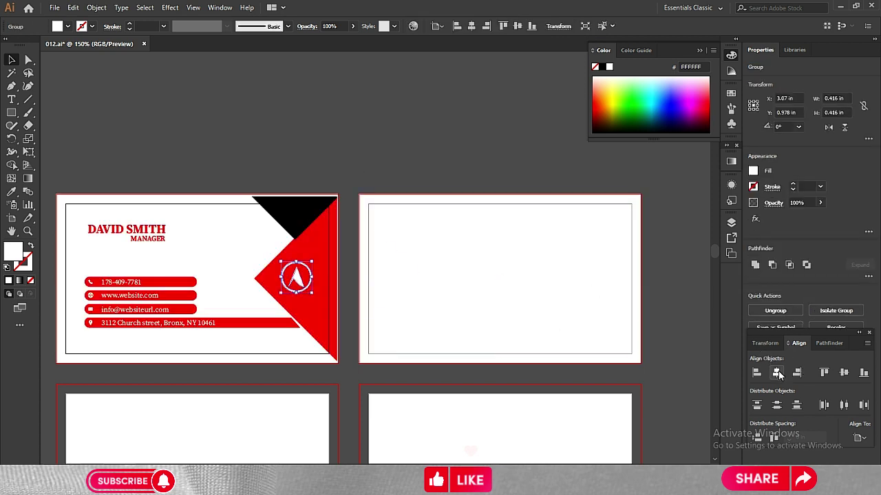
{"action": "left_click", "coordinate": [845, 375]}
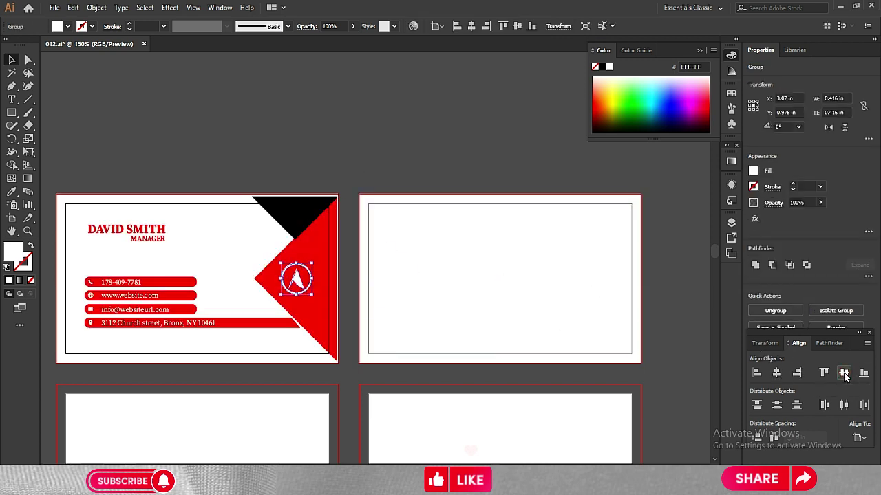
{"action": "left_click", "coordinate": [503, 150]}
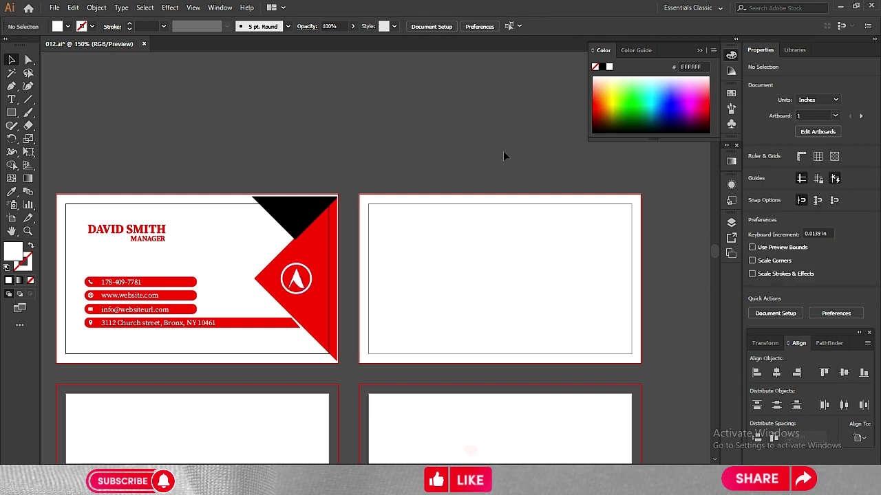
{"action": "left_click", "coordinate": [545, 260]}
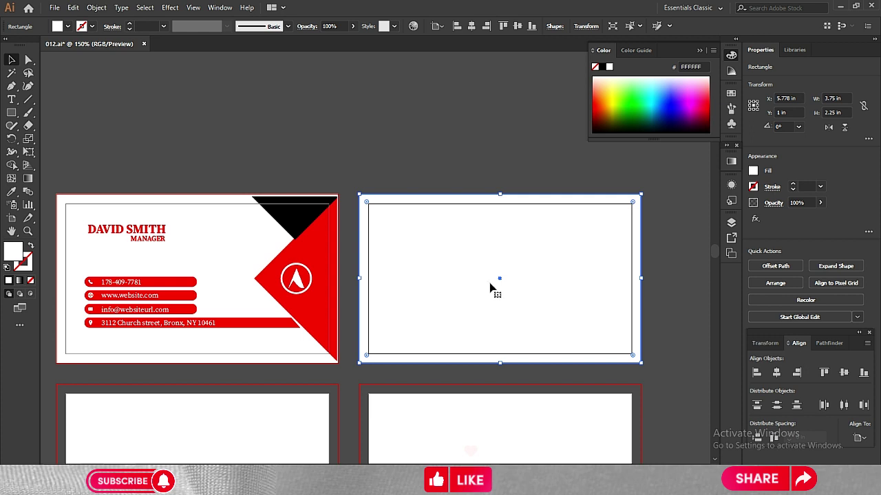
{"action": "left_click", "coordinate": [12, 86]}
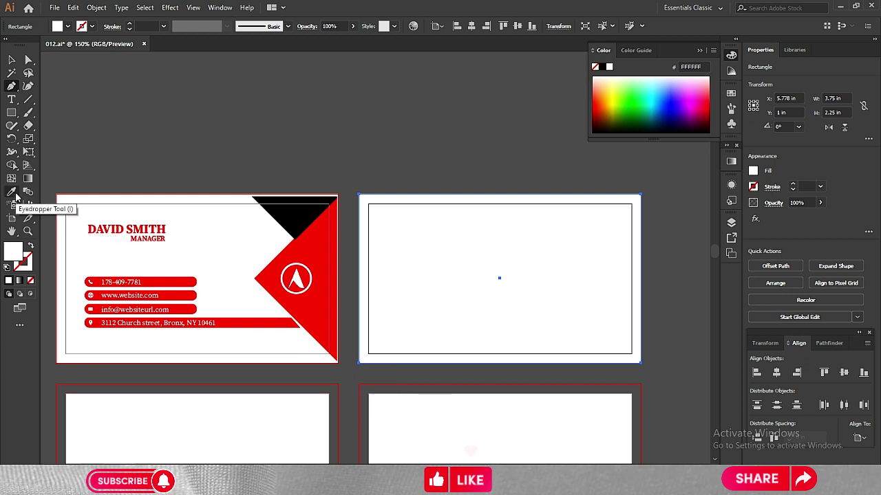
{"action": "left_click", "coordinate": [12, 191]}
{"action": "left_click", "coordinate": [279, 270]}
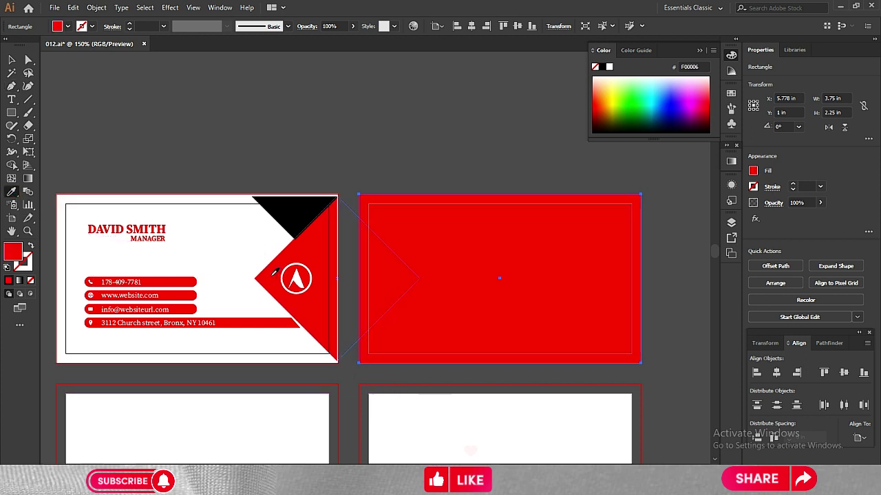
{"action": "left_click", "coordinate": [12, 86]}
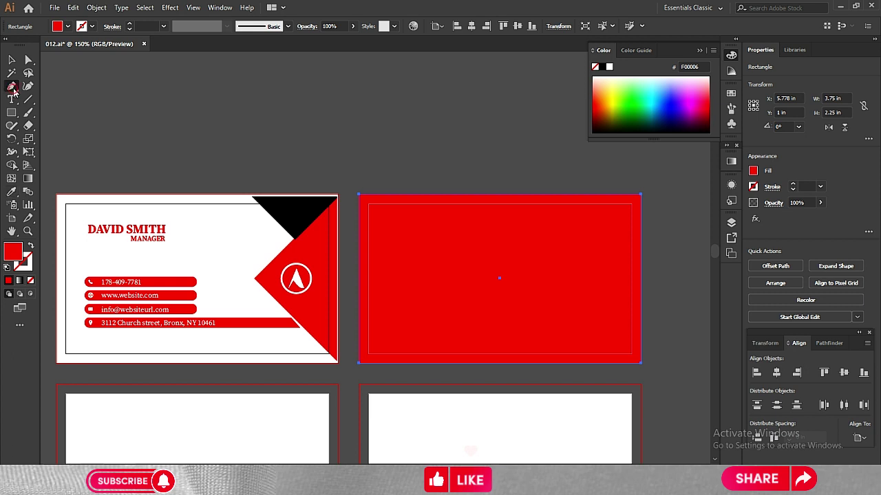
{"action": "key", "text": "ctrl+z"}
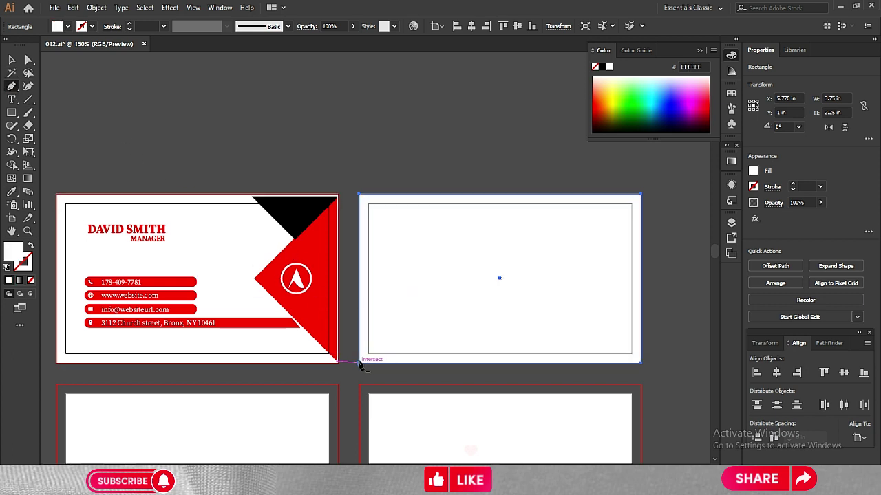
{"action": "left_click", "coordinate": [358, 363]}
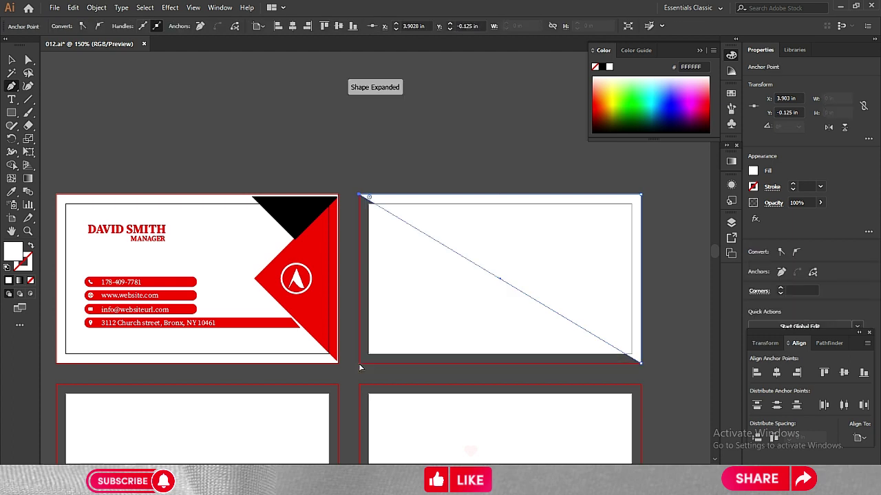
{"action": "key", "text": "ctrl+z"}
{"action": "key", "text": "v"}
{"action": "left_click", "coordinate": [182, 125]}
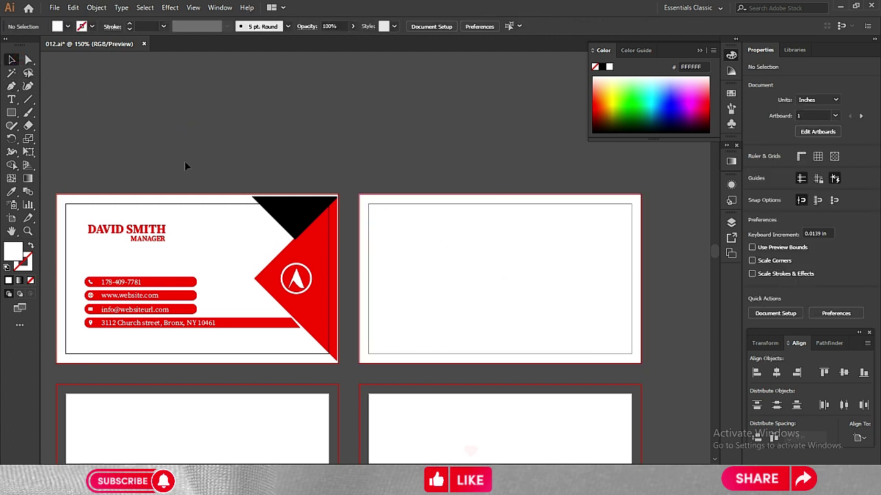
- Draw a closed red wave with the Pen tool along the second card's full bottom edge, sampling the diamond's red and curving through about X 6.02 in, Y 1.73 in
{"action": "left_click", "coordinate": [11, 191]}
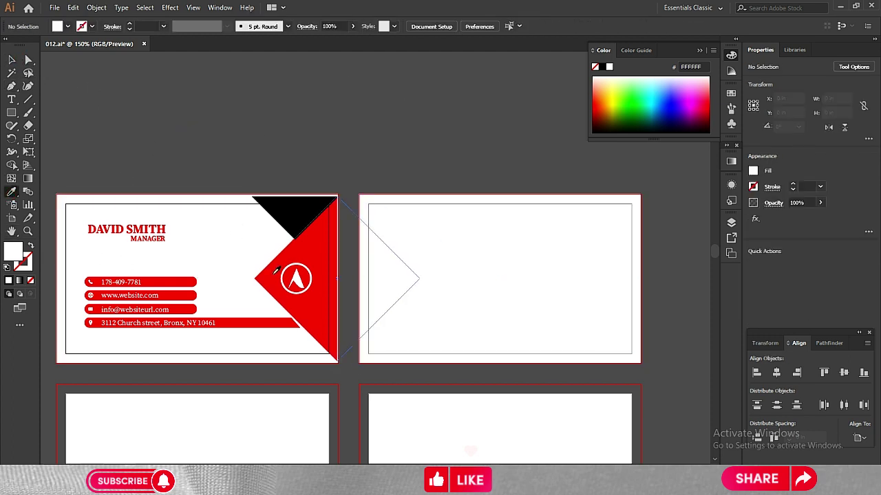
{"action": "left_click", "coordinate": [149, 201]}
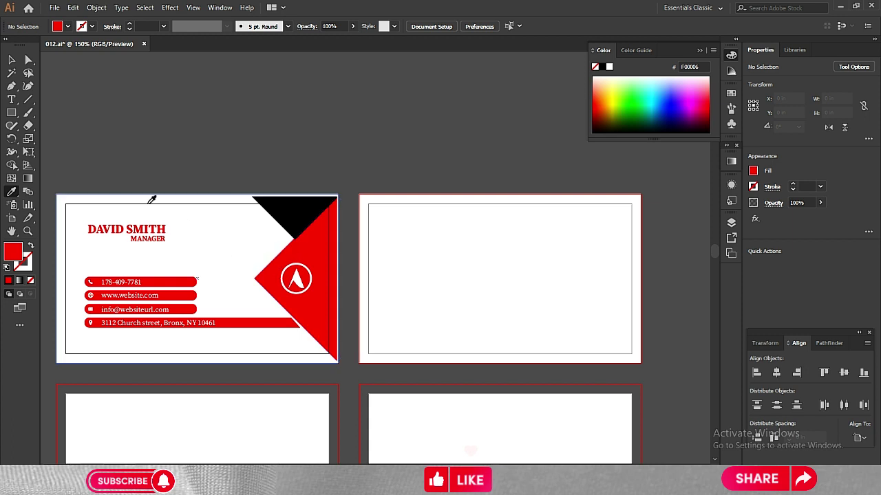
{"action": "left_click", "coordinate": [11, 86]}
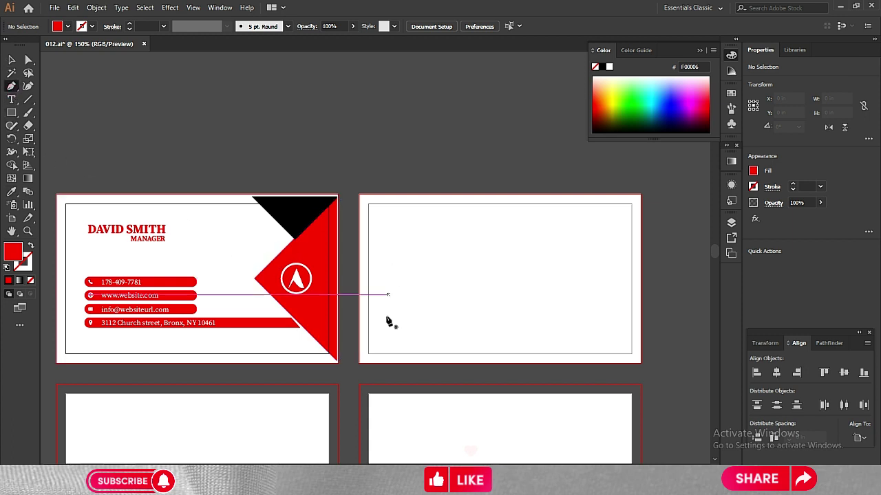
{"action": "left_click", "coordinate": [359, 362]}
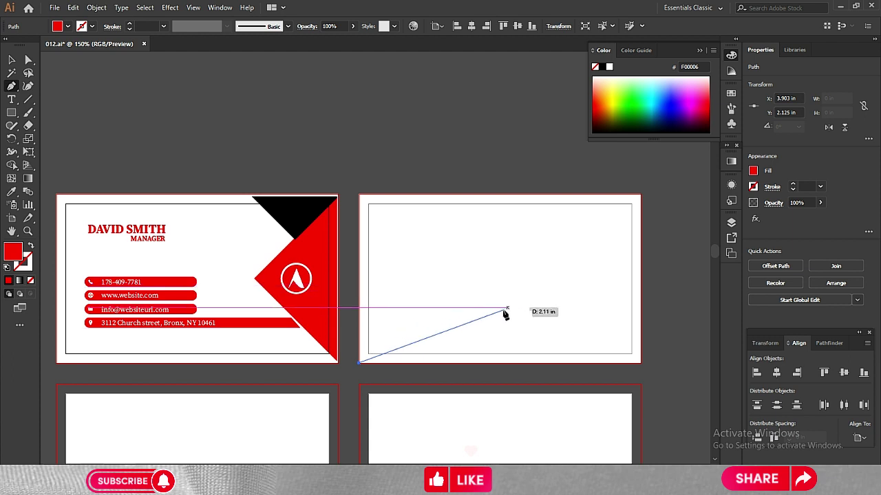
{"action": "left_click_drag", "start_coordinate": [518, 333], "coordinate": [613, 380]}
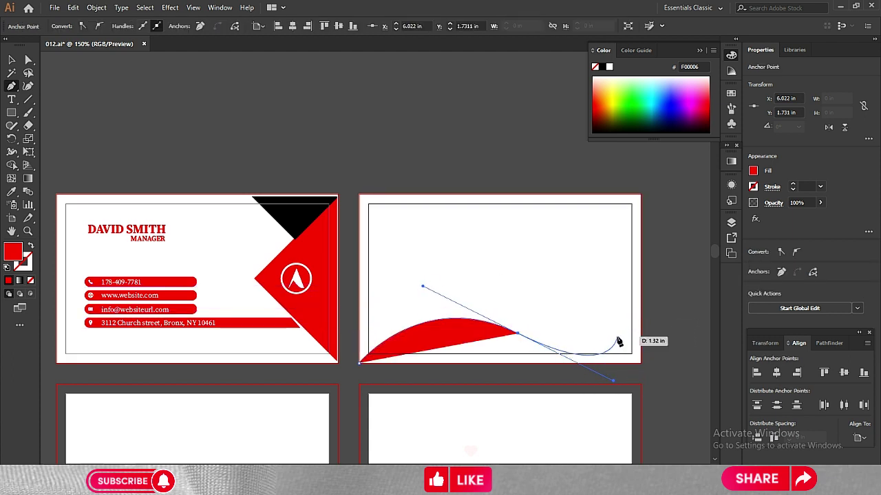
{"action": "left_click", "coordinate": [518, 334]}
{"action": "left_click_drag", "start_coordinate": [518, 333], "coordinate": [700, 308]}
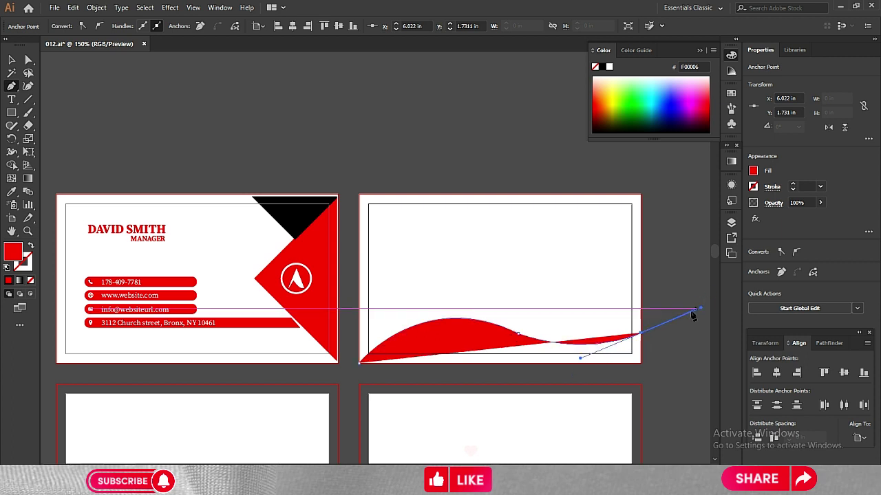
{"action": "left_click", "coordinate": [640, 362]}
{"action": "left_click", "coordinate": [360, 362]}
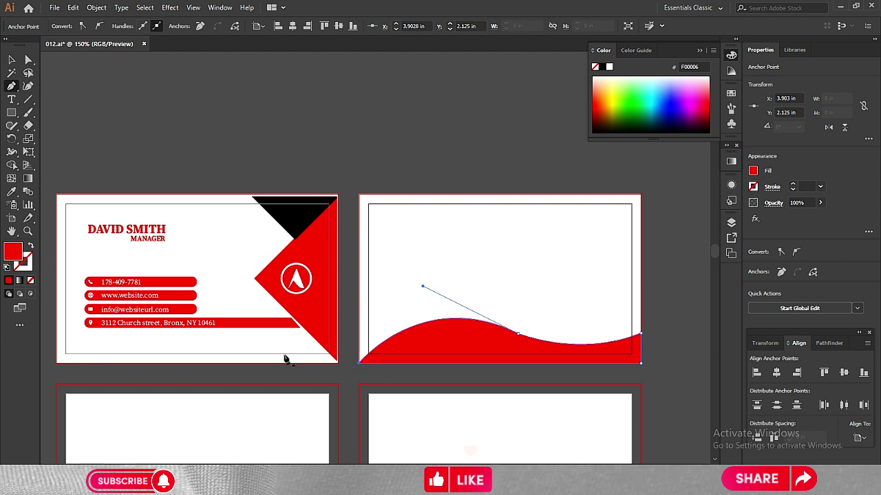
{"action": "left_click", "coordinate": [13, 63]}
{"action": "left_click", "coordinate": [306, 187]}
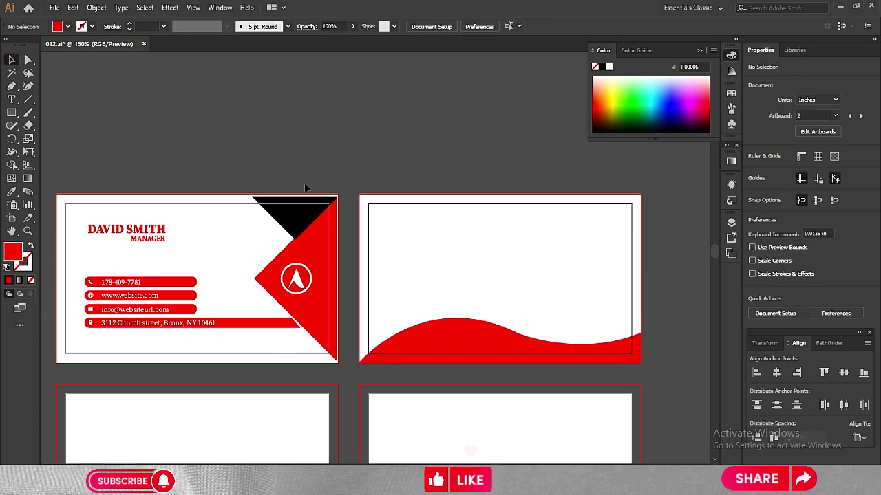